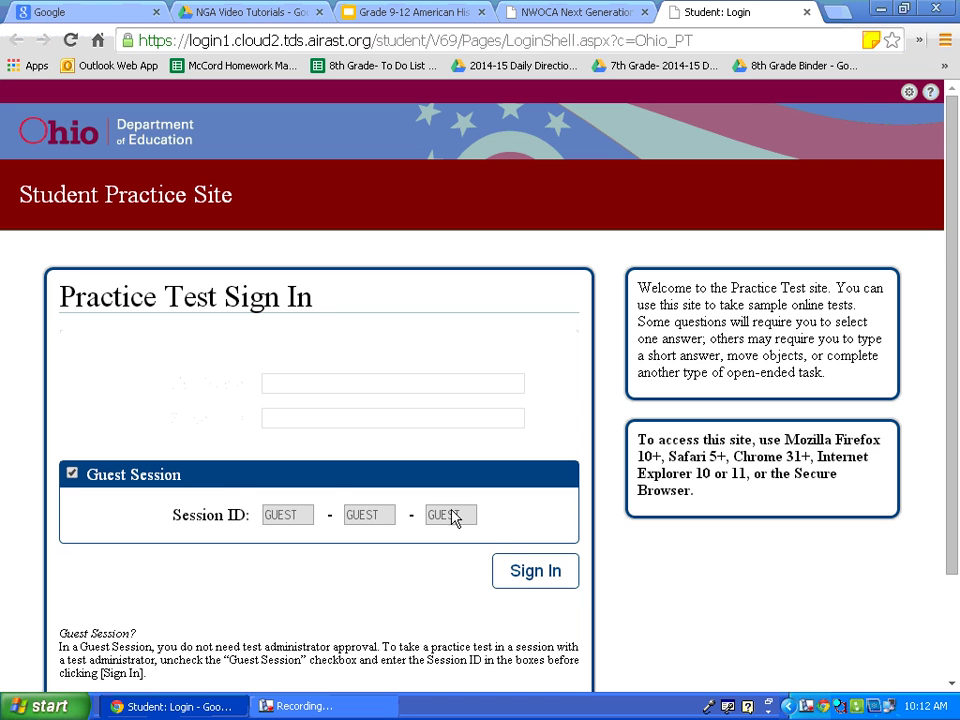
Sign in as a guest student with grade level 12 and confirm the information
left_click(525, 571)
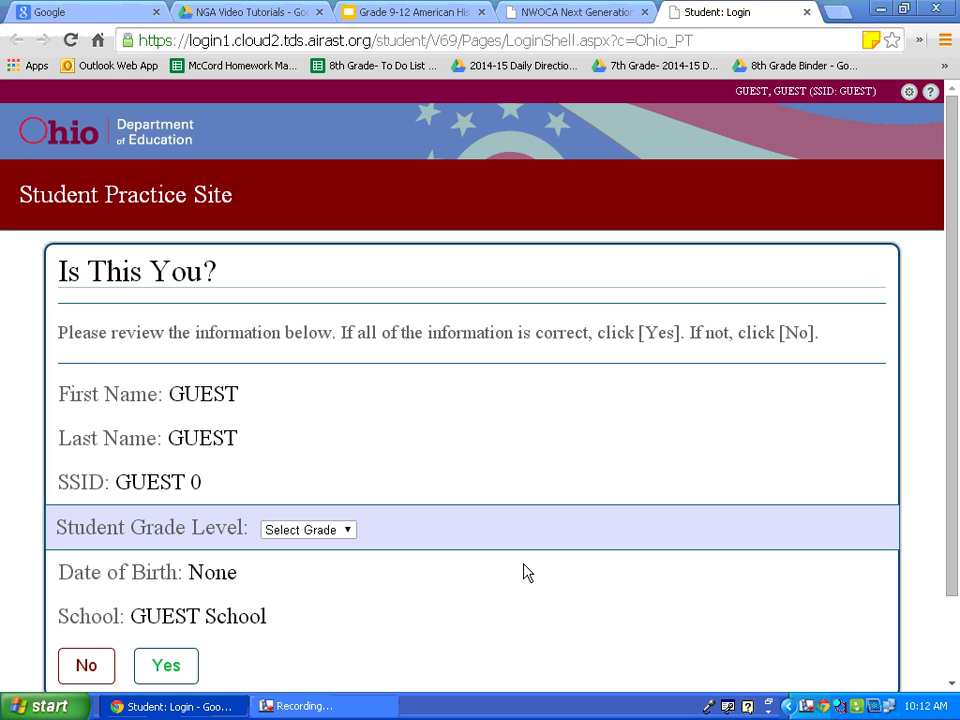
left_click(347, 538)
left_click(326, 668)
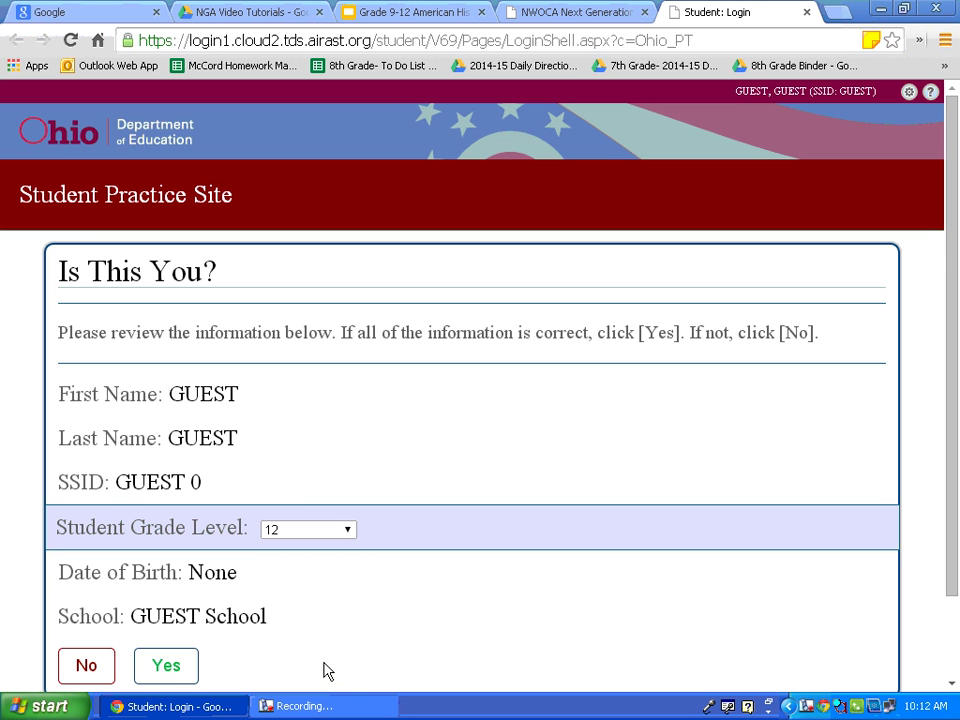
left_click(170, 666)
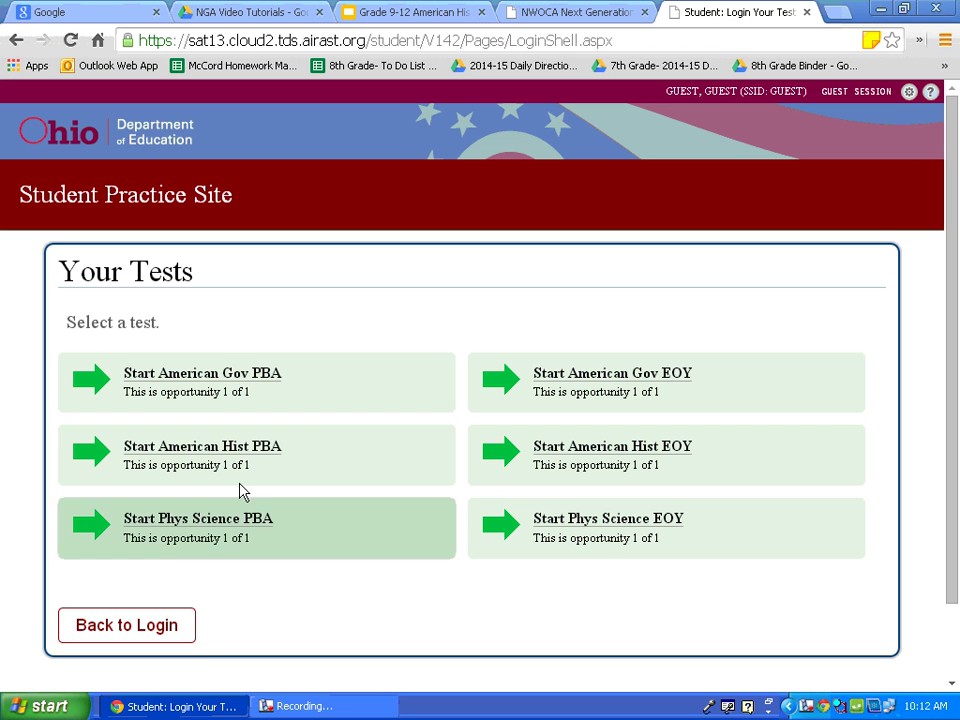
Start the American Gov PBA with Masking On and Black on White colour choices
left_click(306, 394)
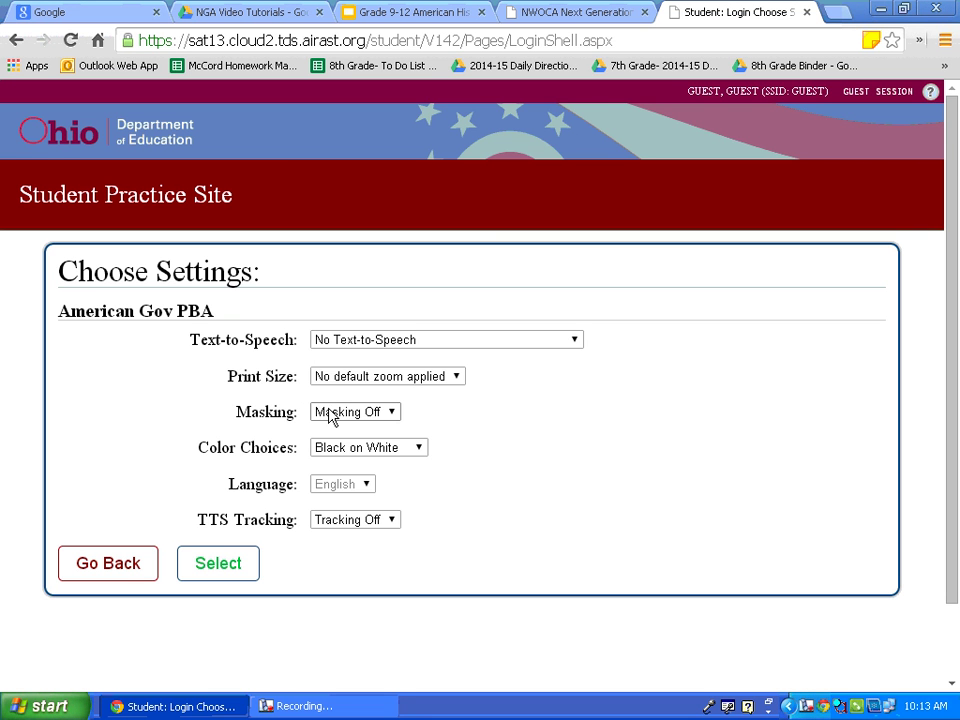
left_click(331, 414)
left_click(331, 443)
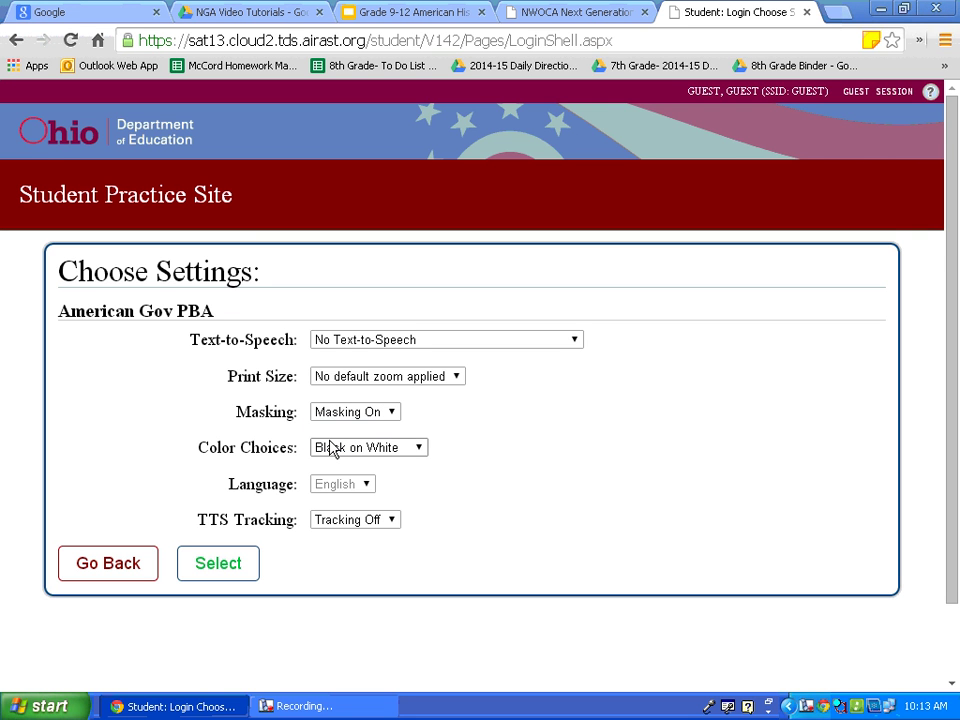
left_click(408, 451)
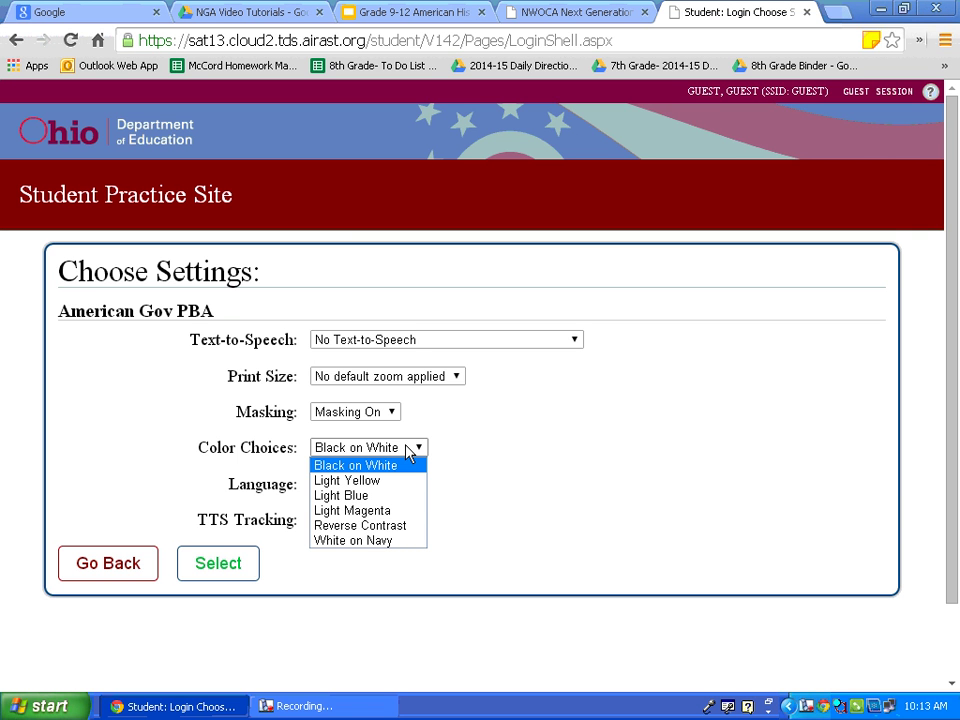
left_click(407, 453)
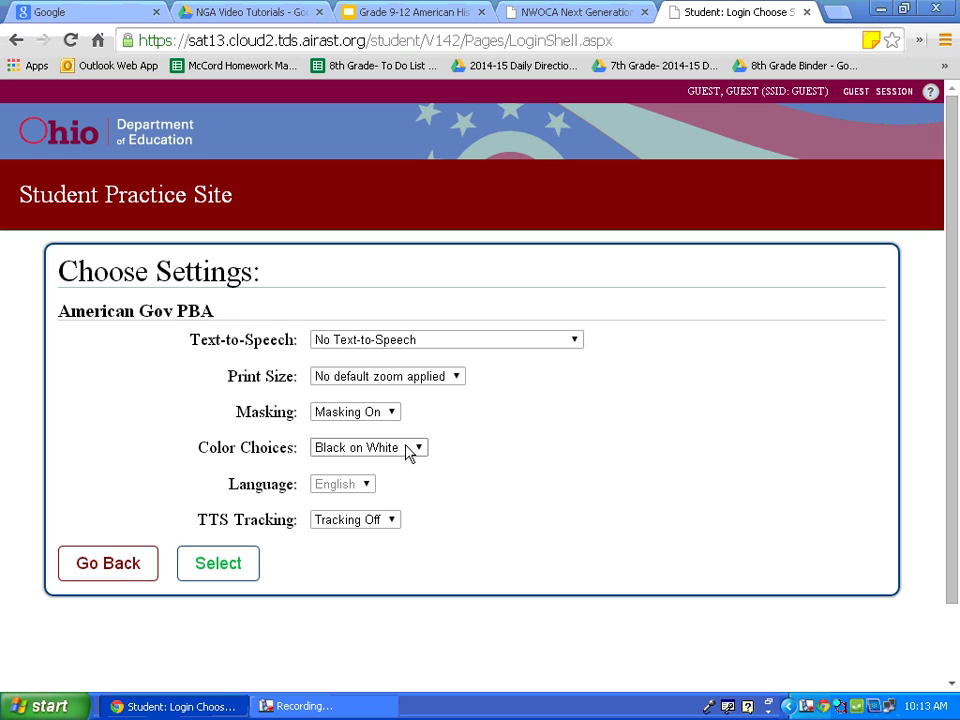
left_click(229, 566)
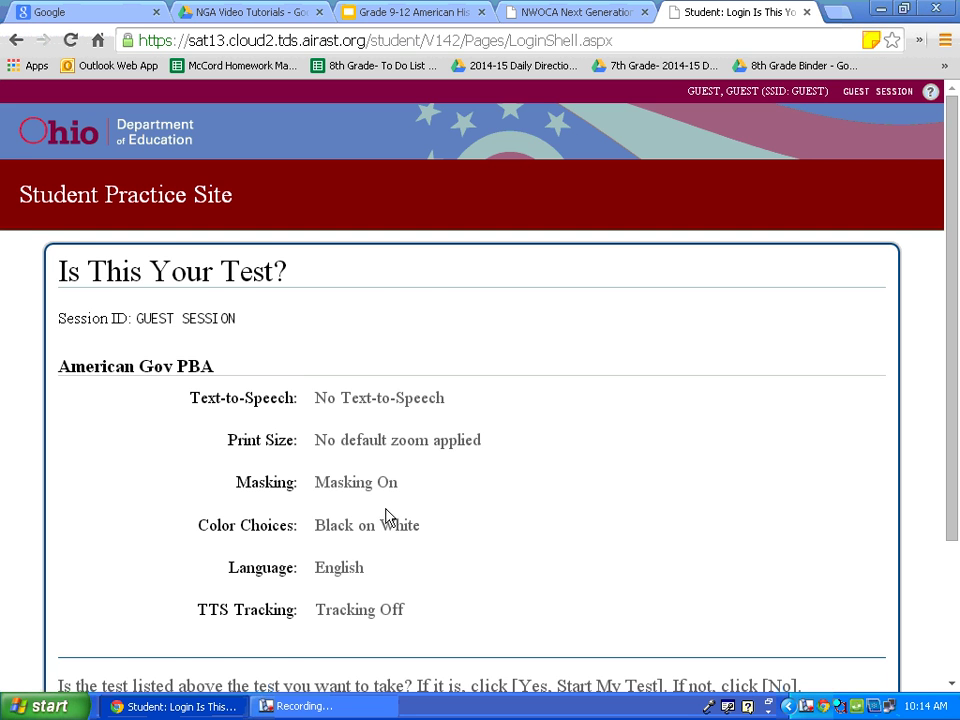
Confirm the American Gov PBA settings and scroll through the test instructions
scroll(390, 516, "down", 1)
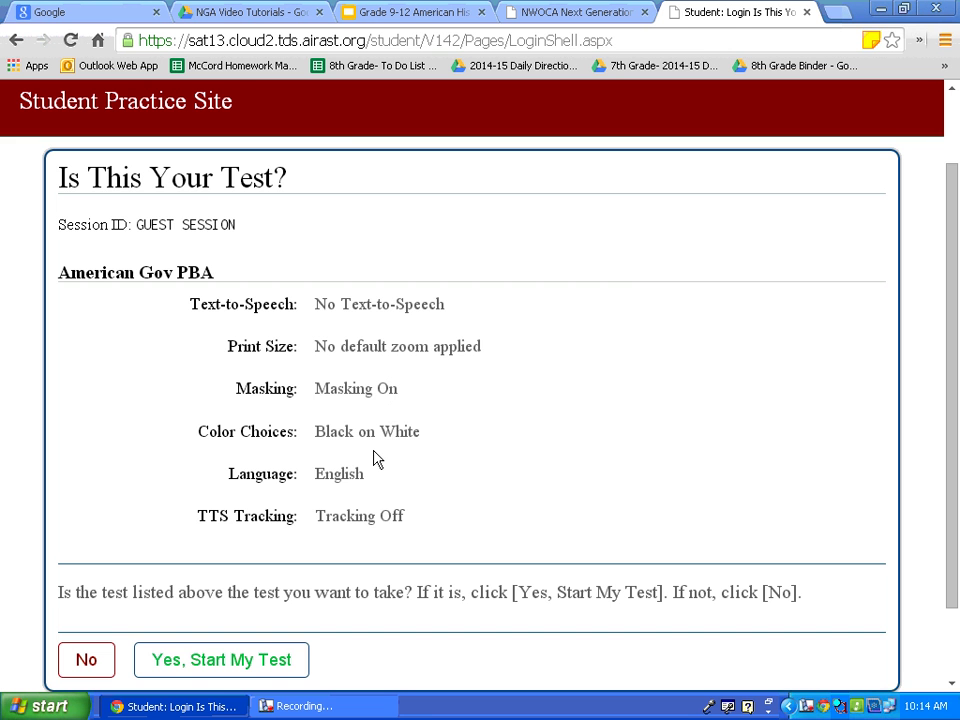
left_click(265, 659)
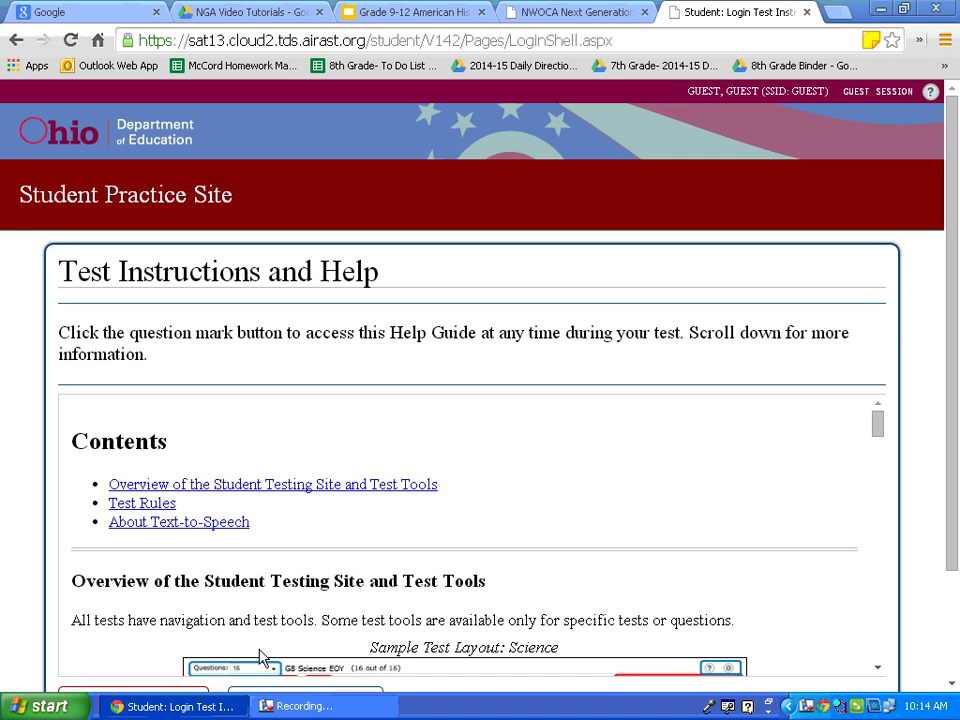
scroll(421, 572, "down", 1)
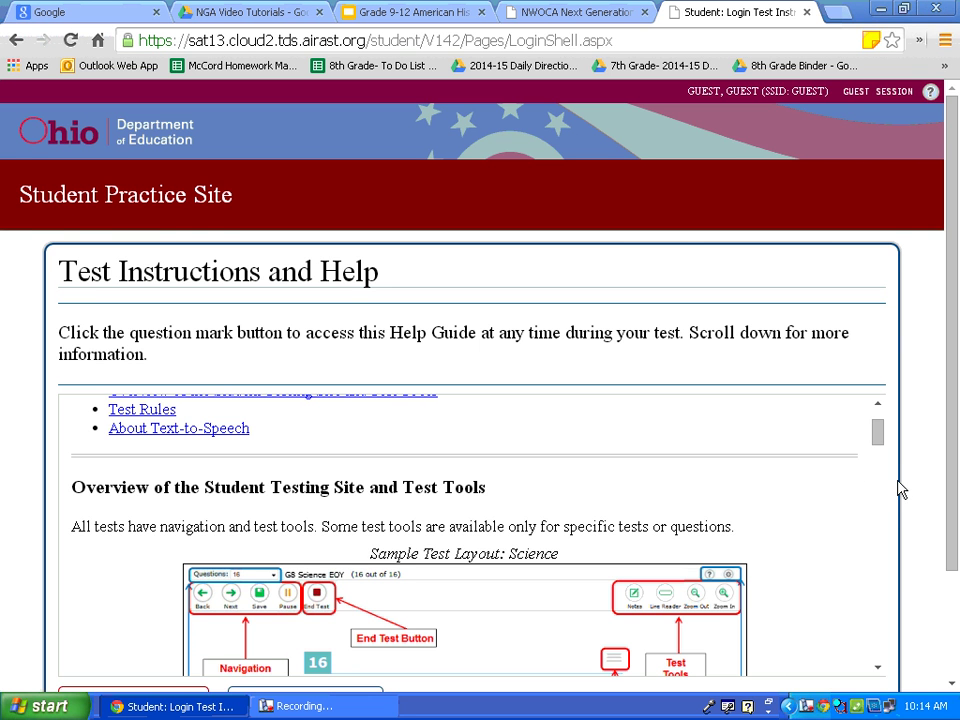
scroll(910, 492, "down", 2)
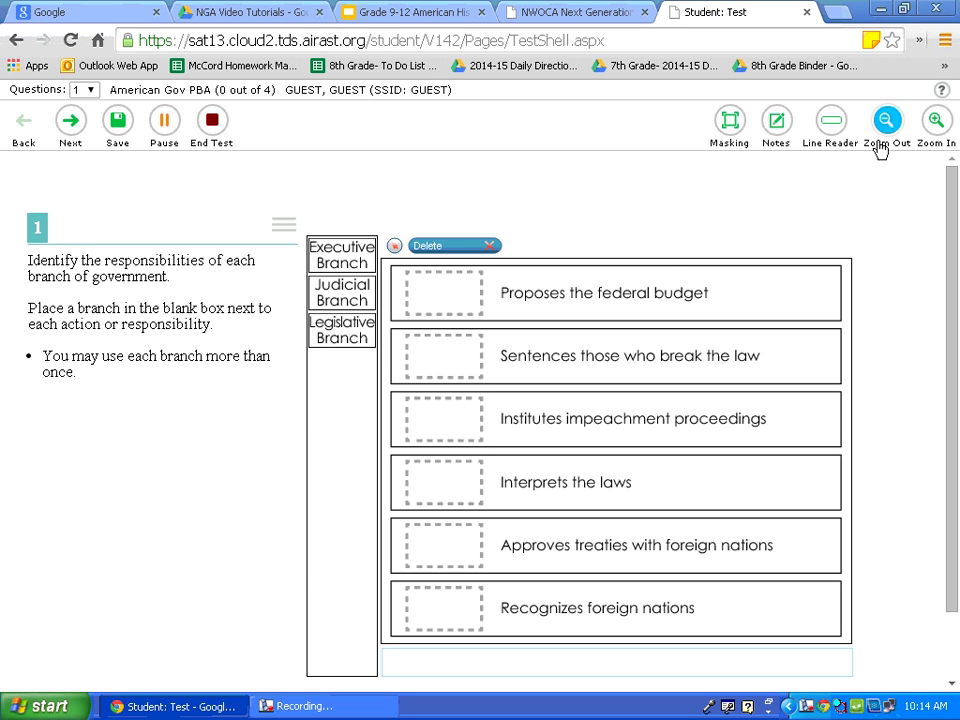
left_click(941, 91)
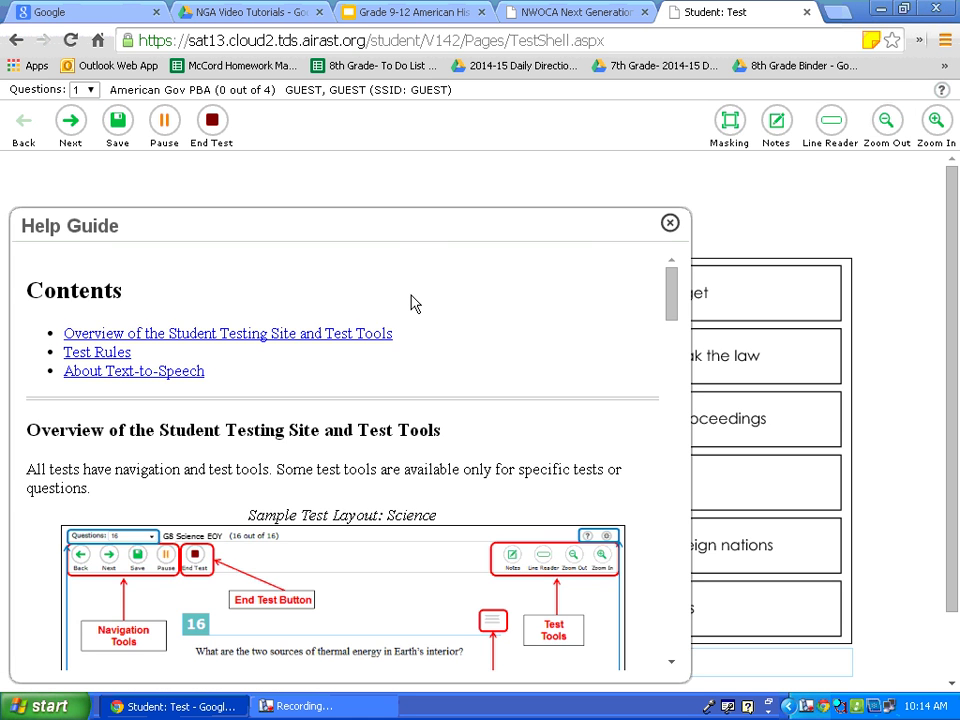
scroll(425, 405, "down", 2)
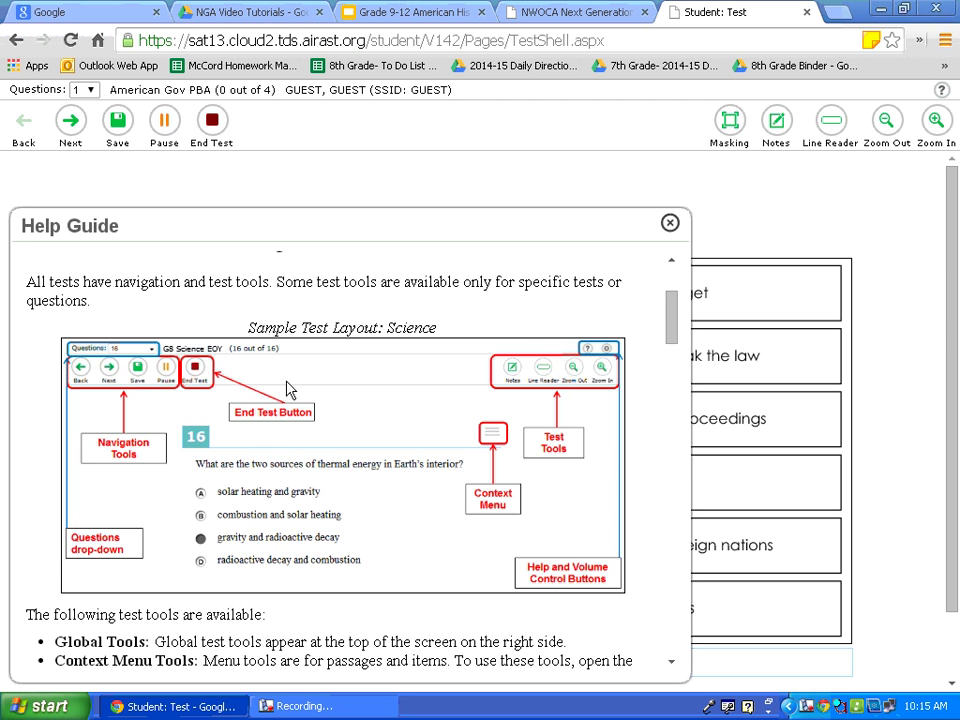
scroll(290, 390, "down", 3)
scroll(290, 388, "down", 1)
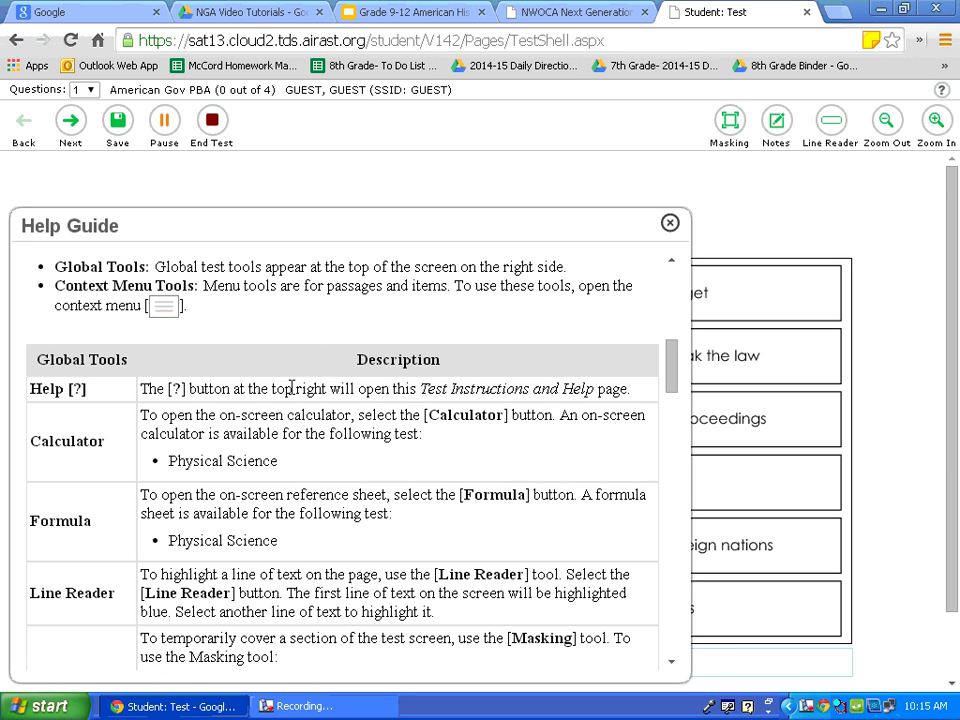
scroll(290, 388, "down", 1)
scroll(290, 386, "down", 1)
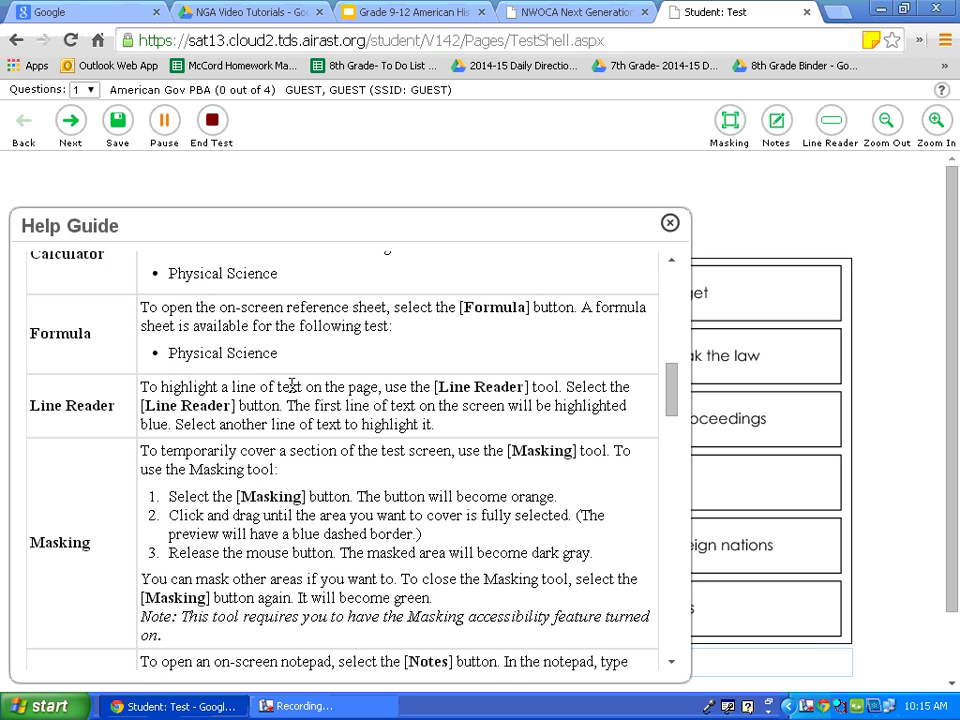
left_click(670, 224)
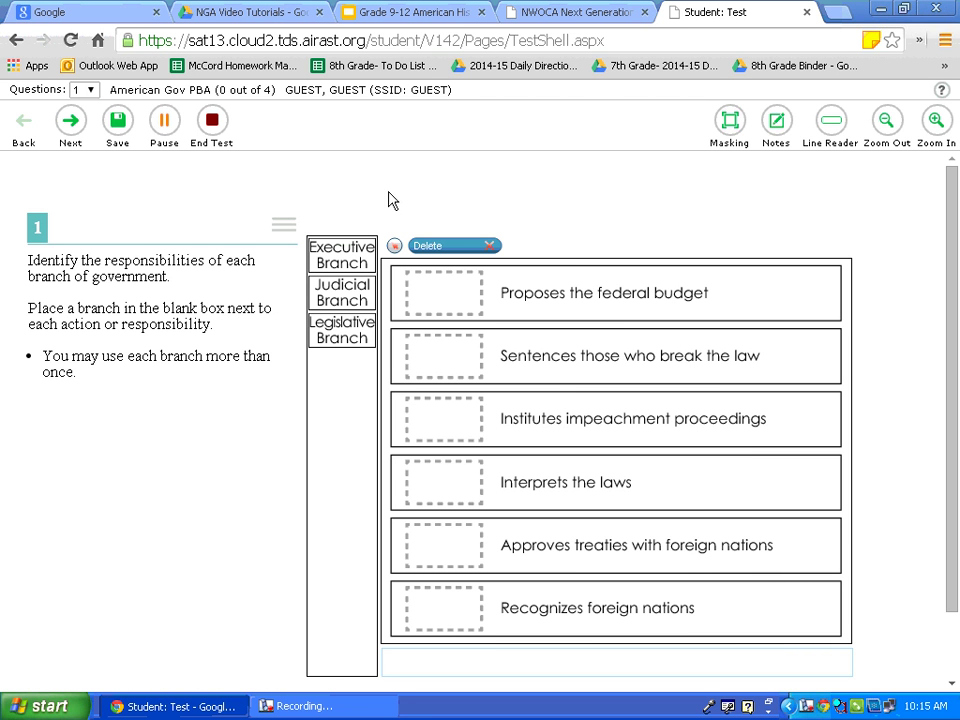
left_click(92, 91)
left_click(80, 119)
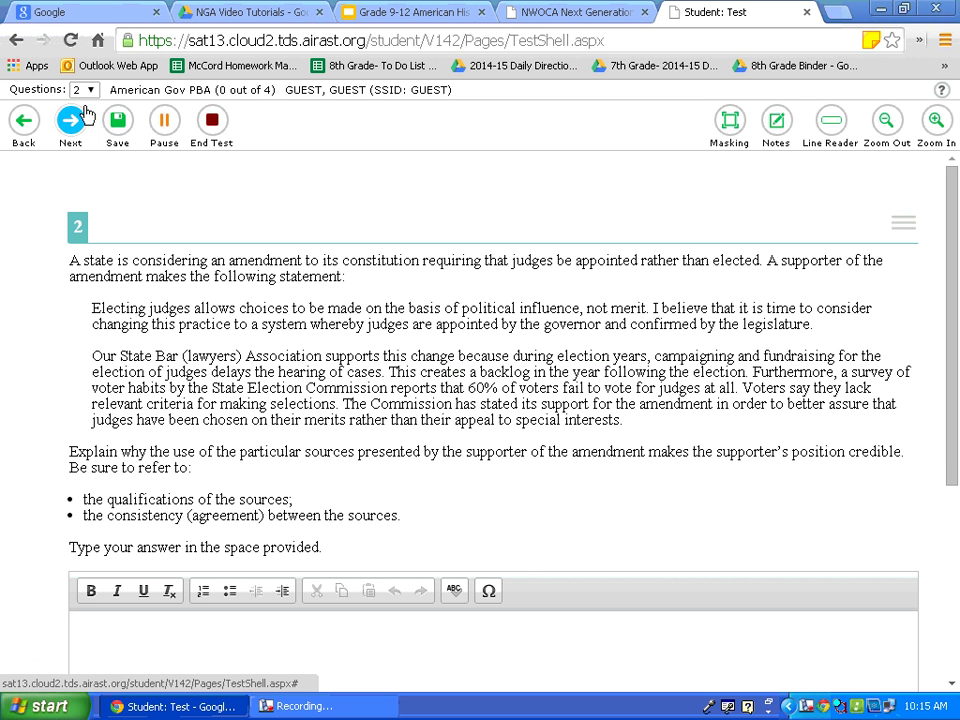
left_click(76, 89)
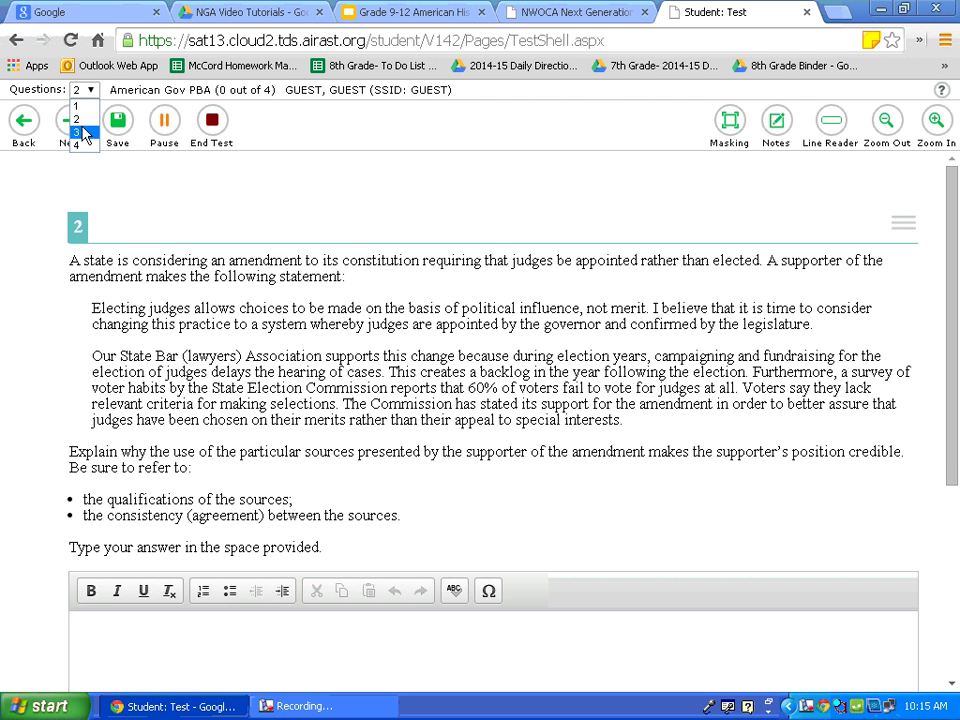
left_click(88, 130)
left_click(89, 91)
left_click(84, 142)
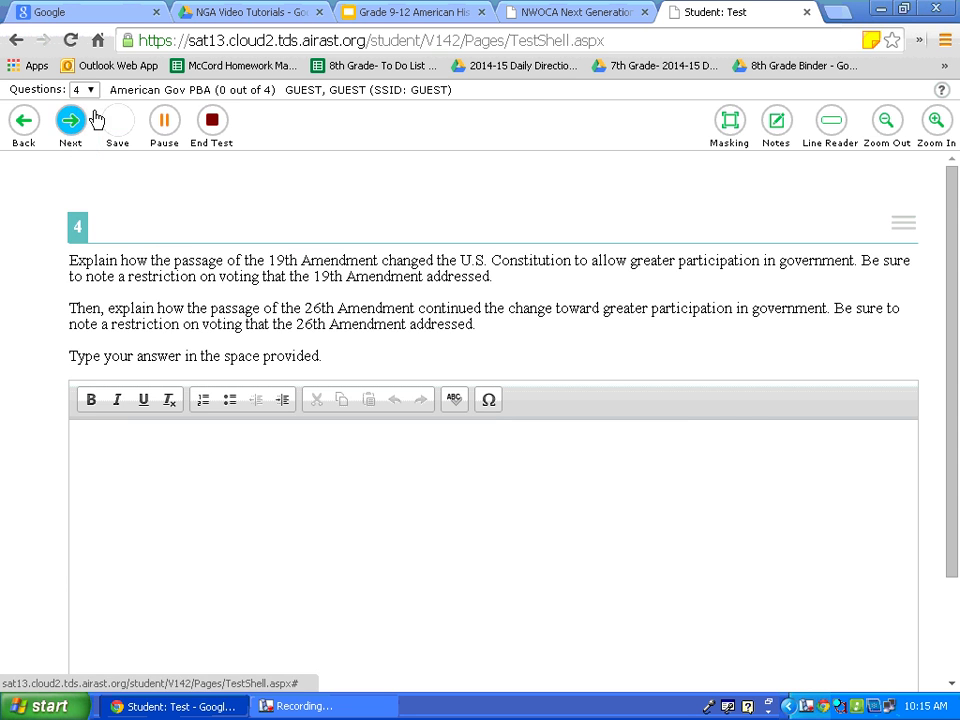
left_click(89, 91)
left_click(88, 107)
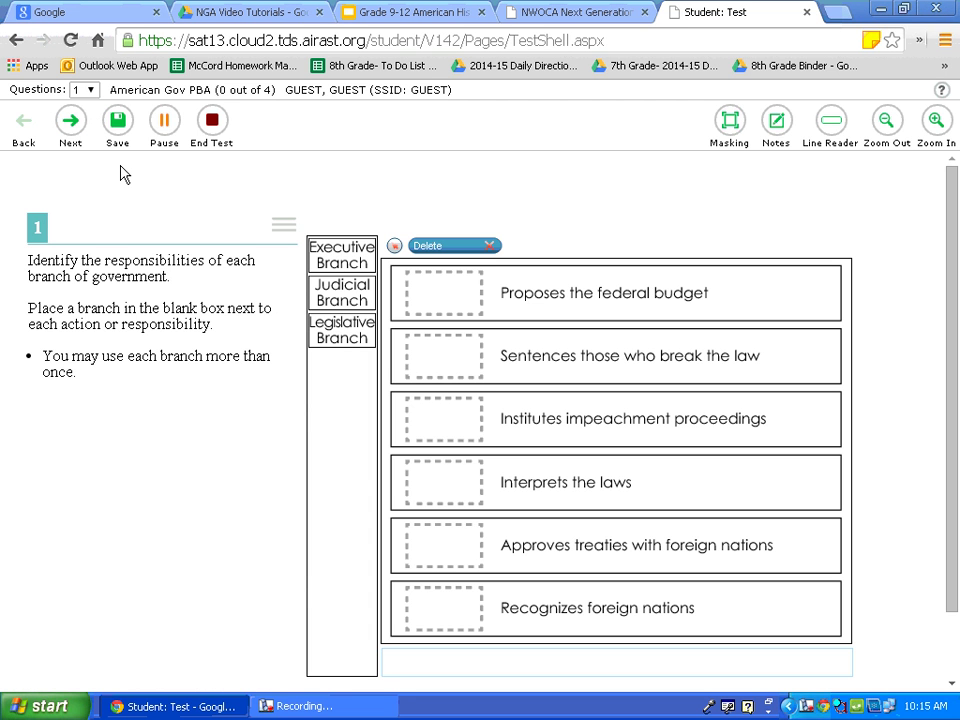
left_click(70, 122)
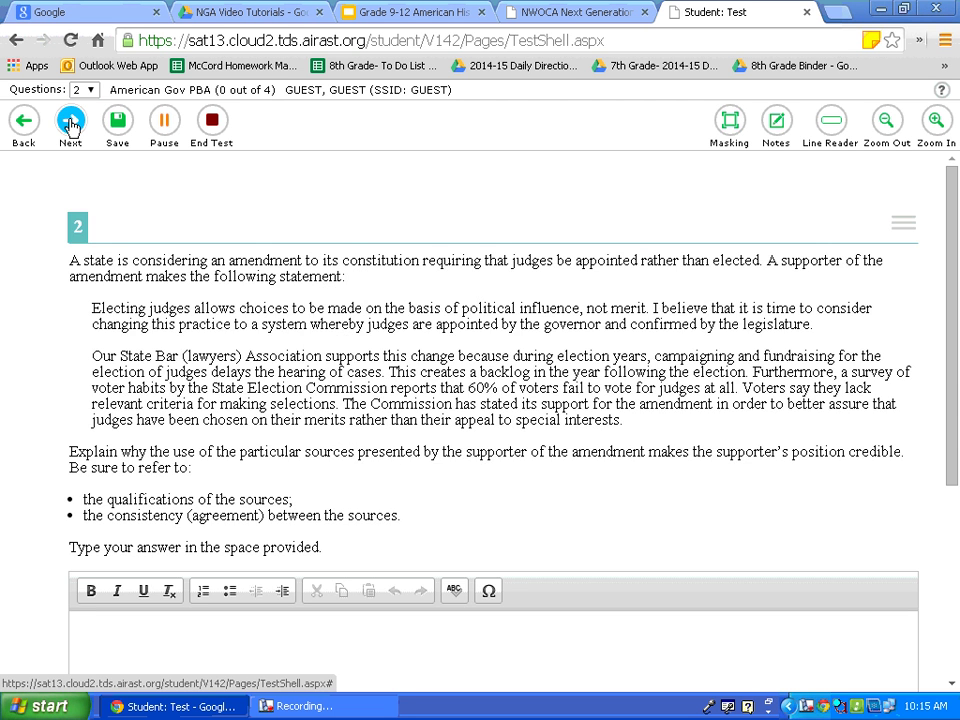
left_click(70, 122)
left_click(69, 123)
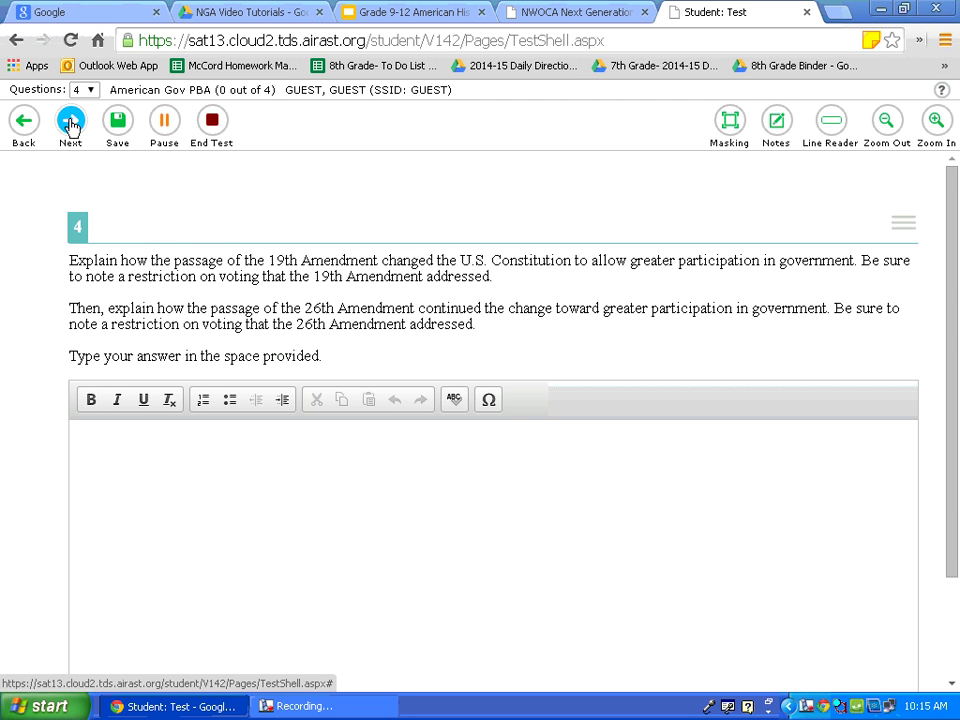
left_click(25, 122)
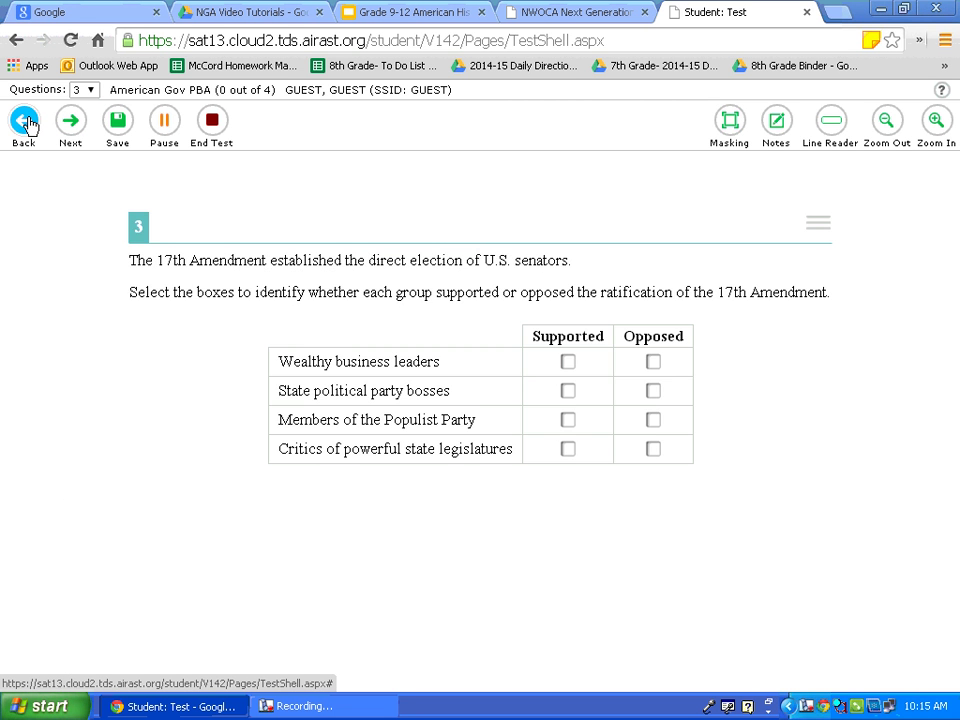
left_click(25, 122)
left_click(25, 122)
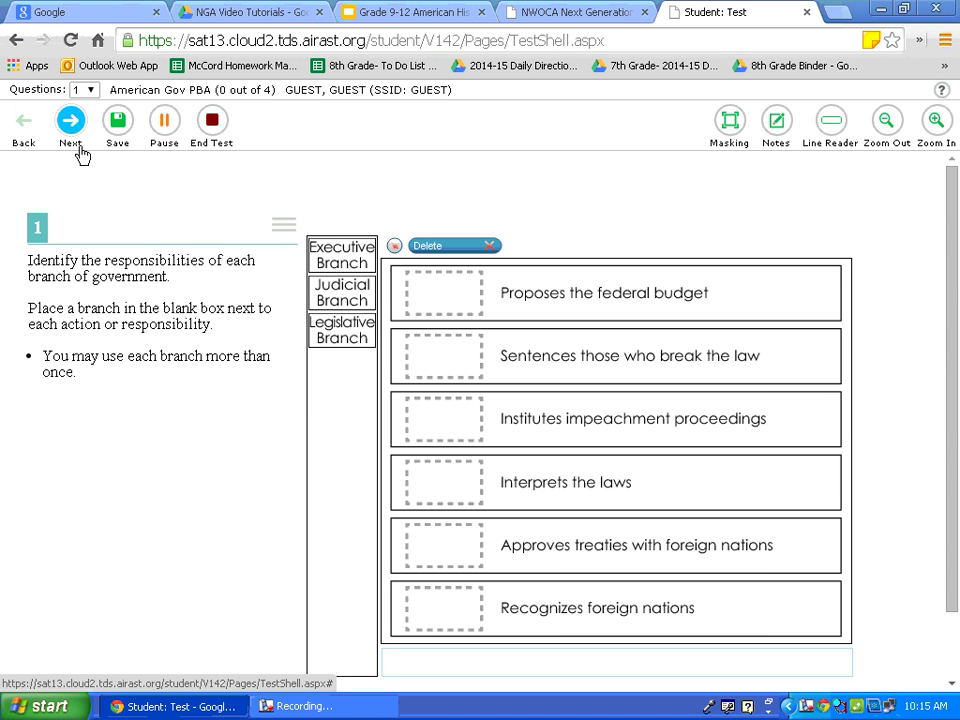
left_click(117, 125)
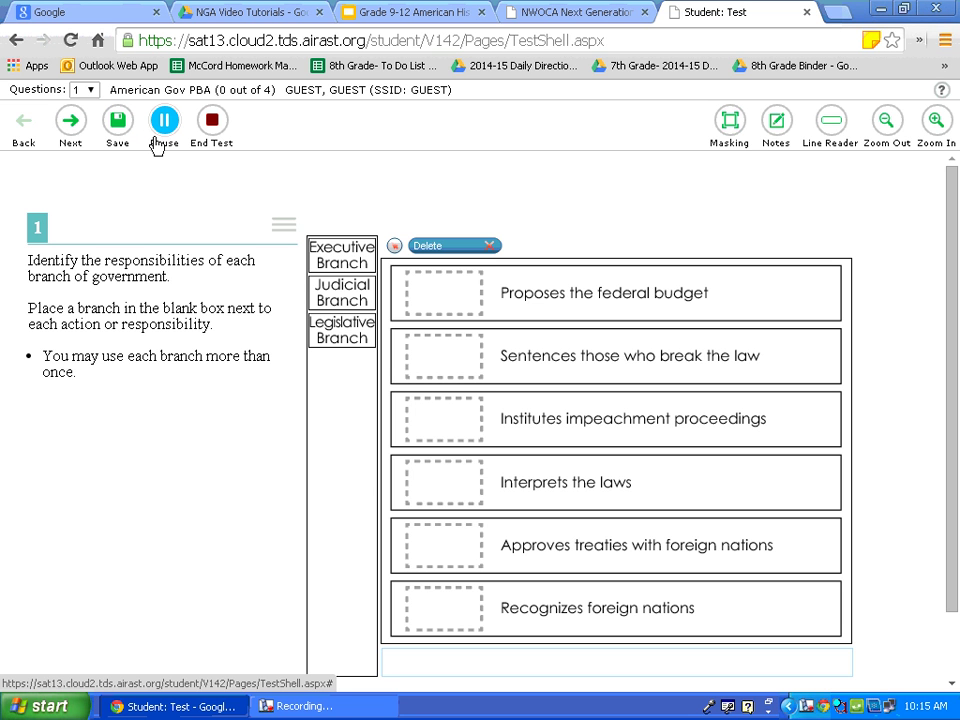
left_click(165, 121)
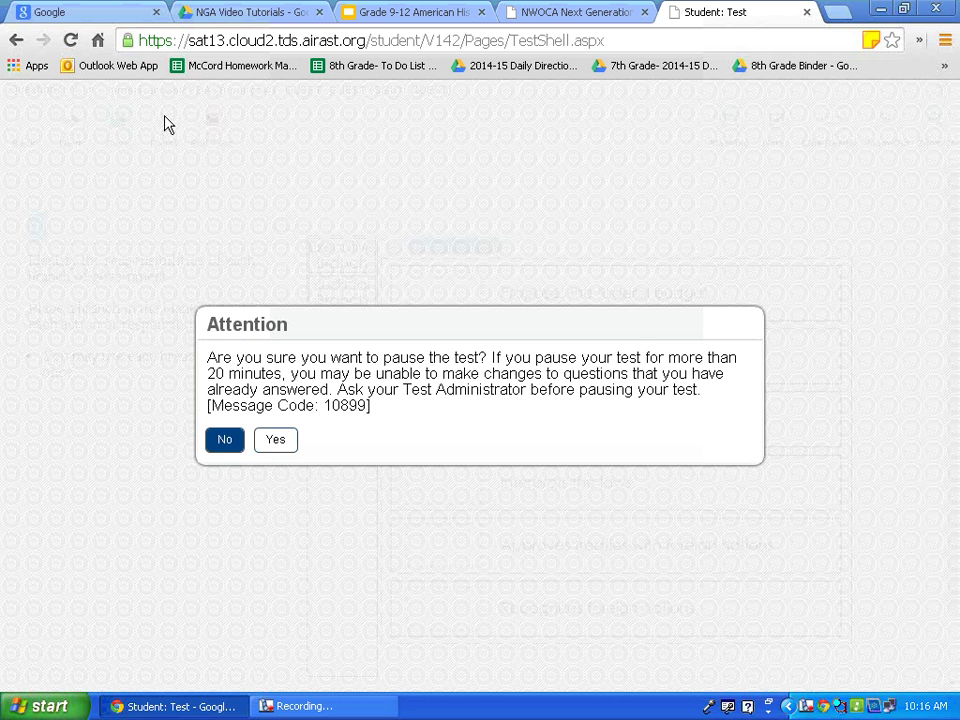
left_click(221, 443)
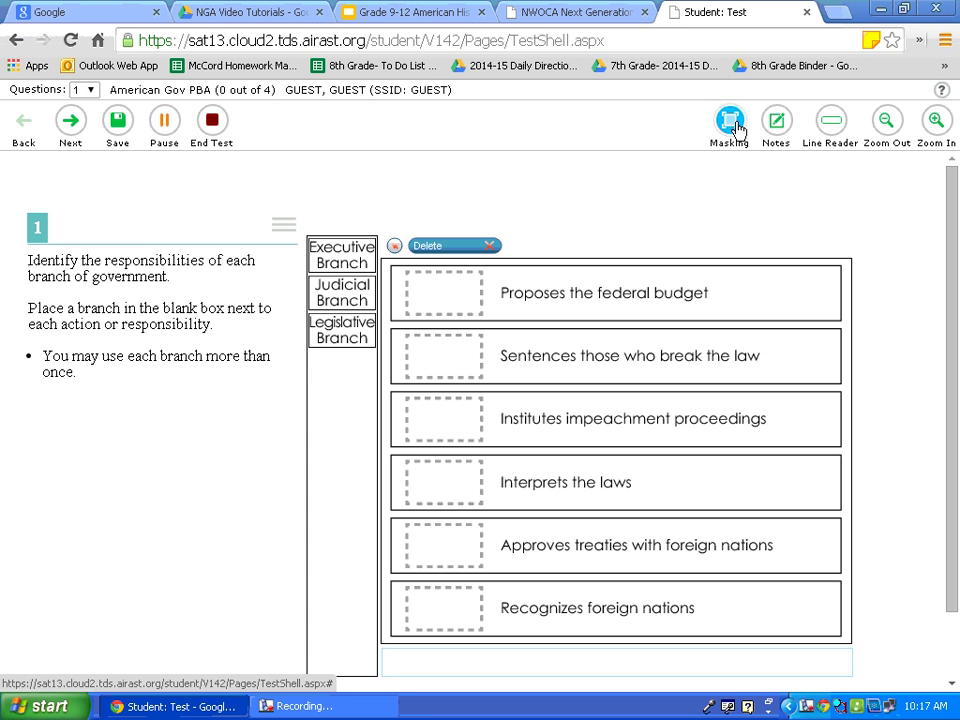
Turn on masking and cover three parts of the question 1 instructions
left_click(733, 124)
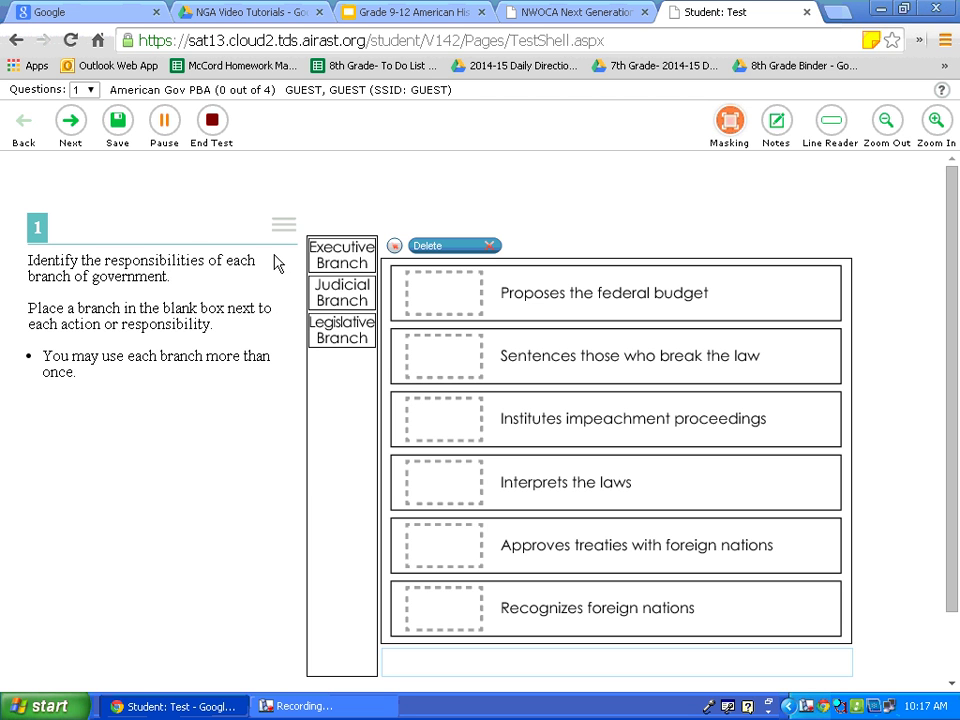
left_click_drag(272, 258, 24, 300)
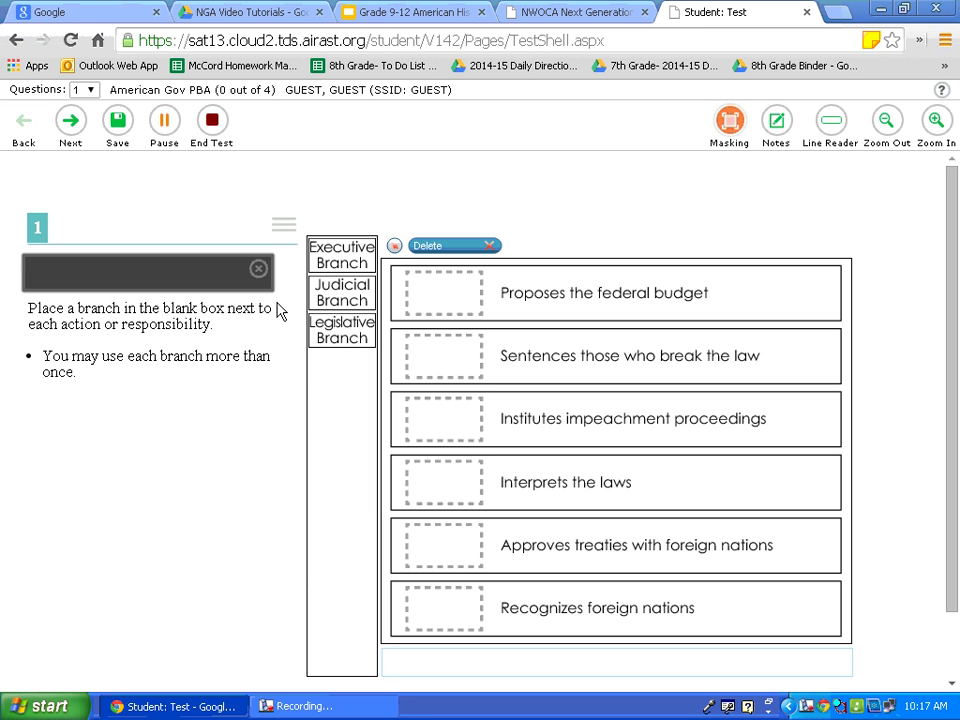
left_click_drag(280, 312, 185, 337)
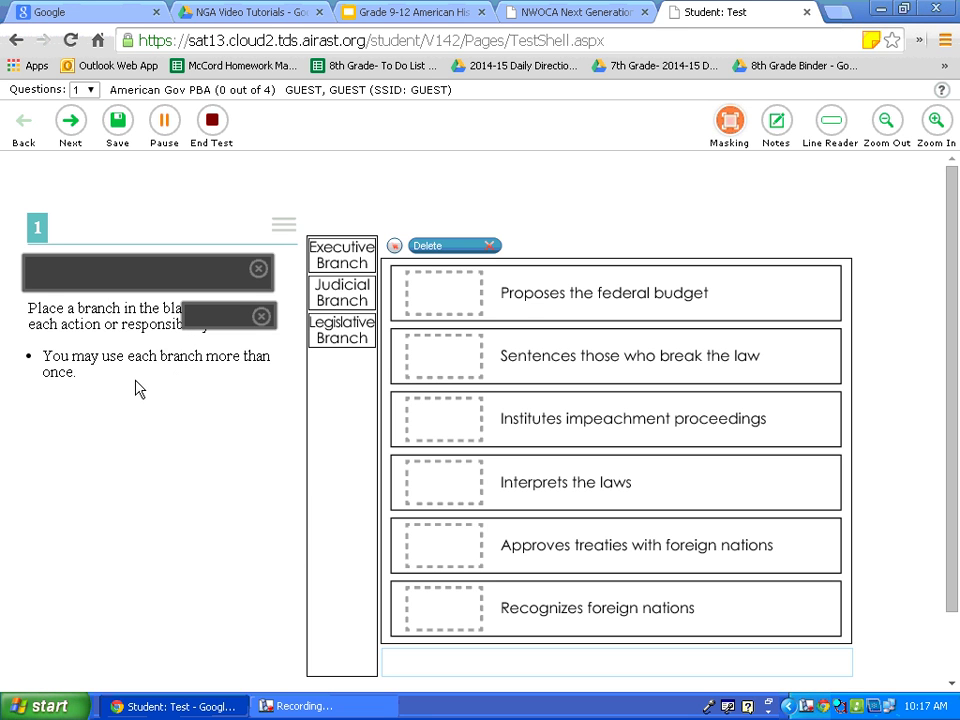
left_click_drag(125, 357, 183, 370)
Turn masking off and close all three masks to reveal the full instructions
left_click(730, 122)
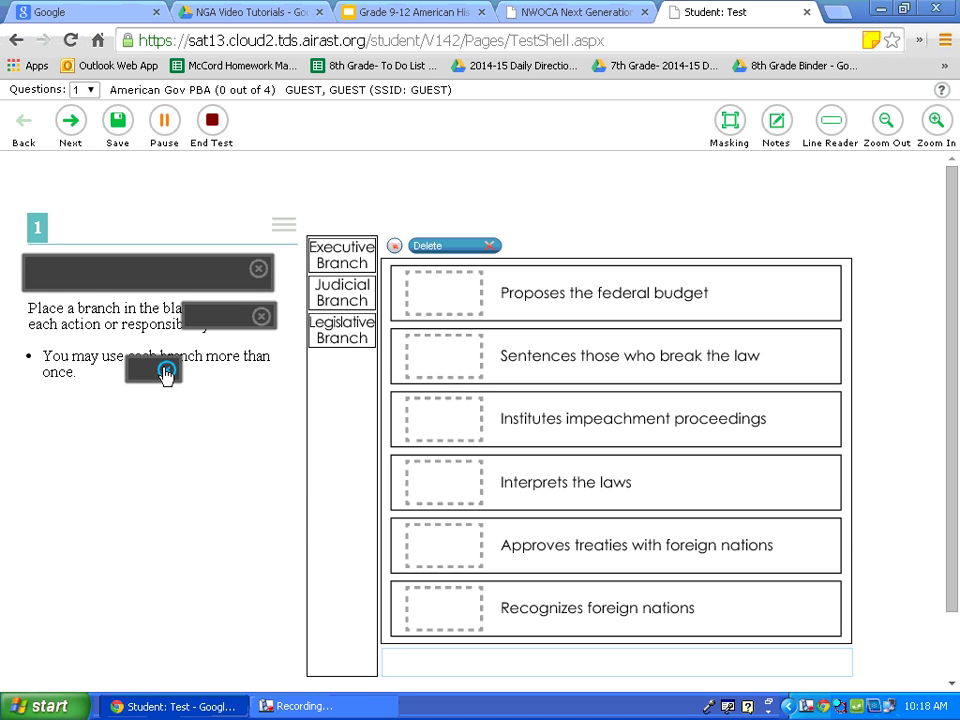
left_click(167, 371)
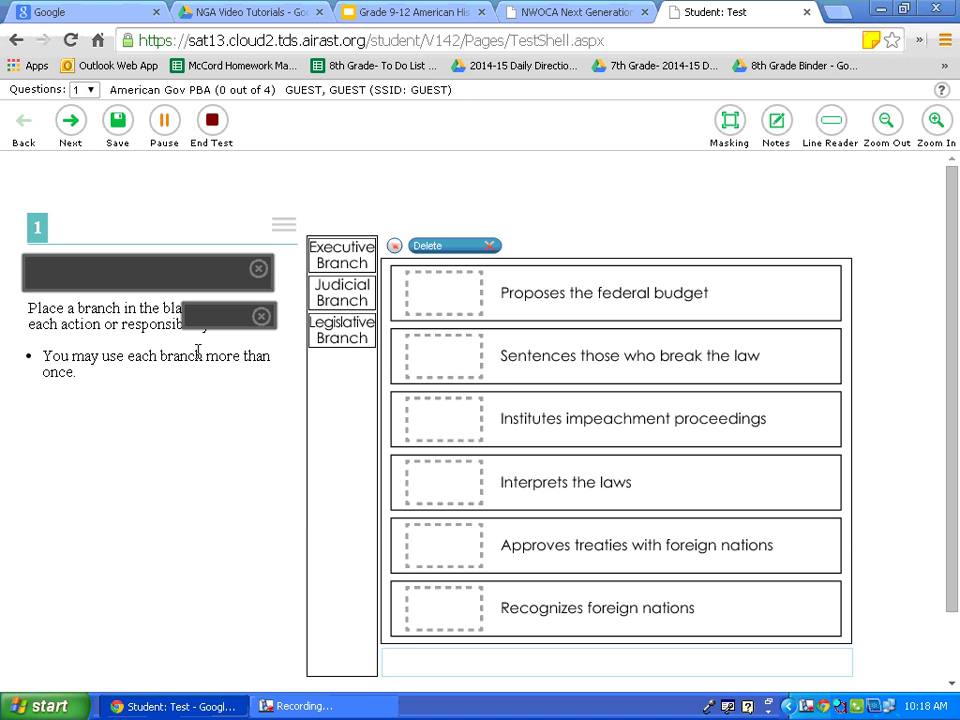
left_click(260, 316)
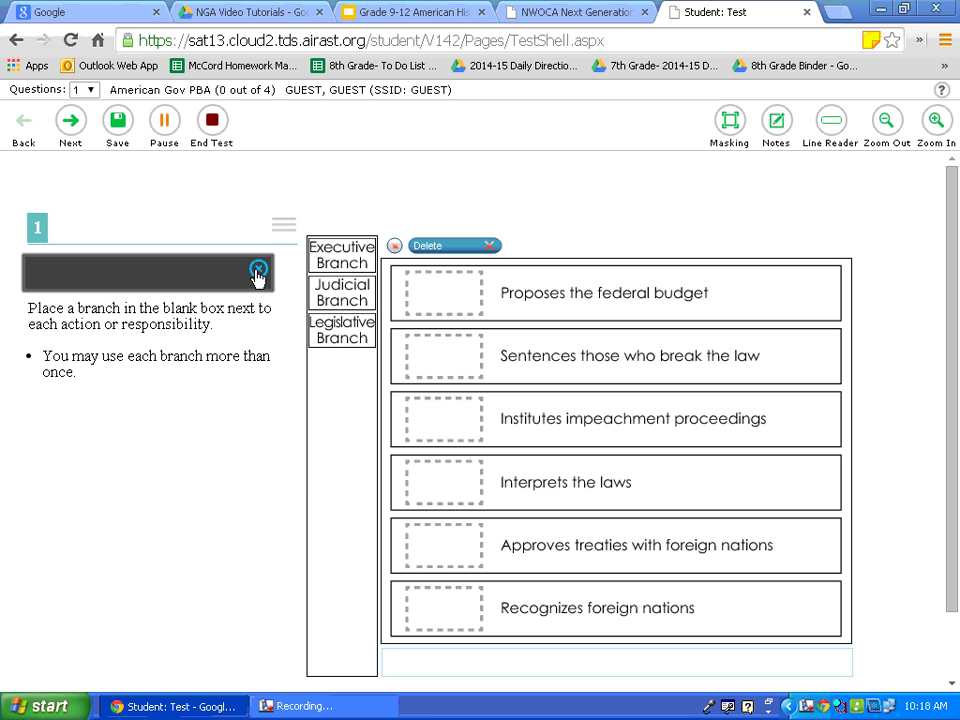
left_click(258, 269)
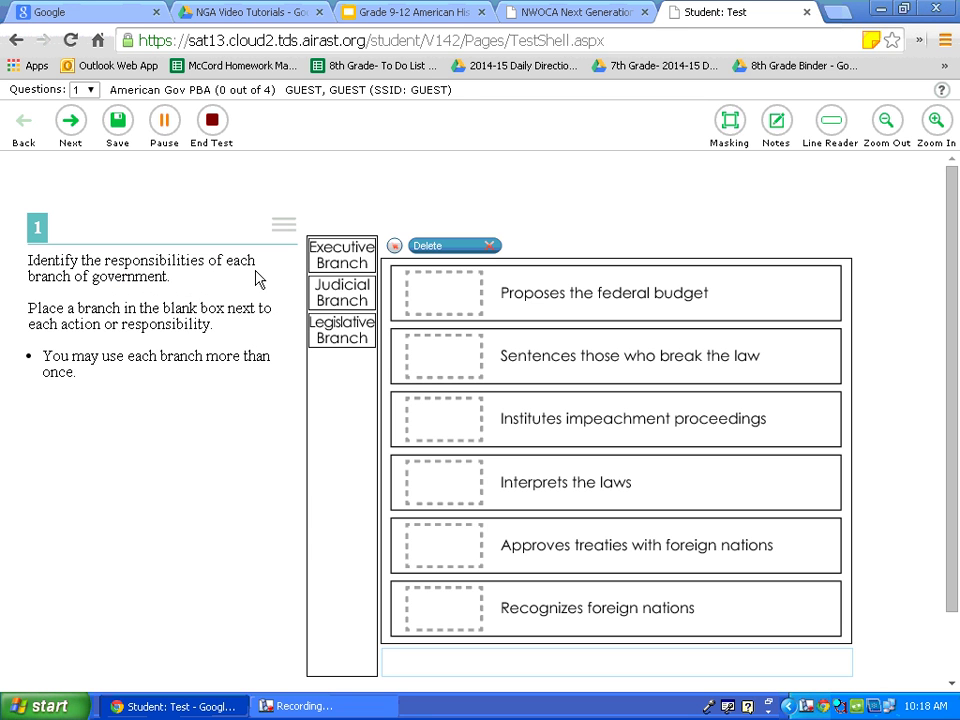
Save the note 'Ideas' in the Notepad, then reopen it to verify and cancel
left_click(776, 120)
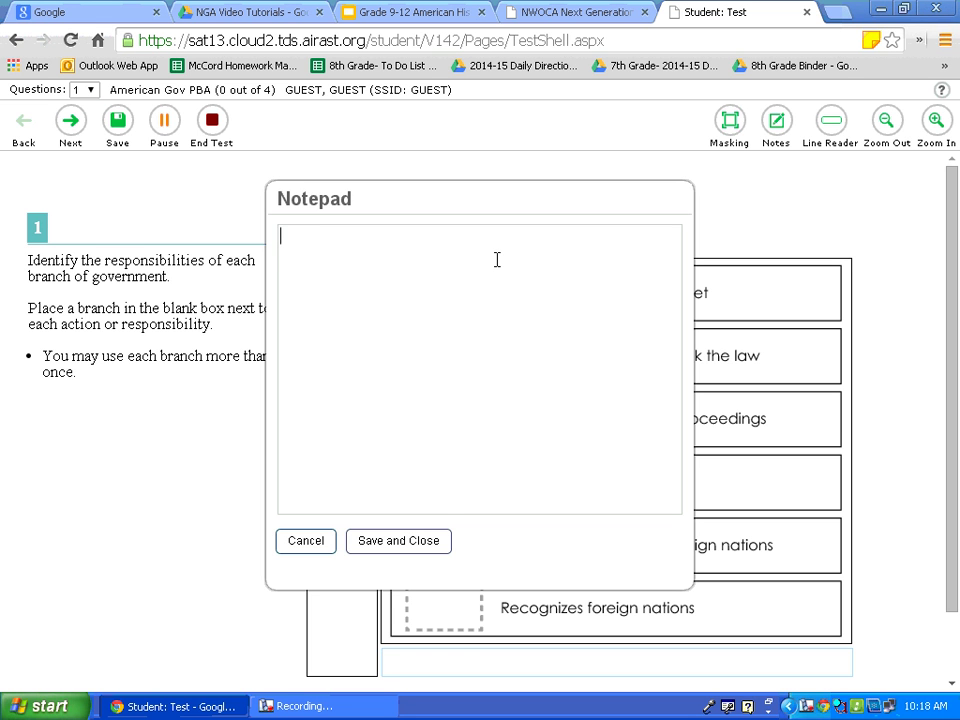
type("Ideas")
left_click_drag(450, 206, 270, 184)
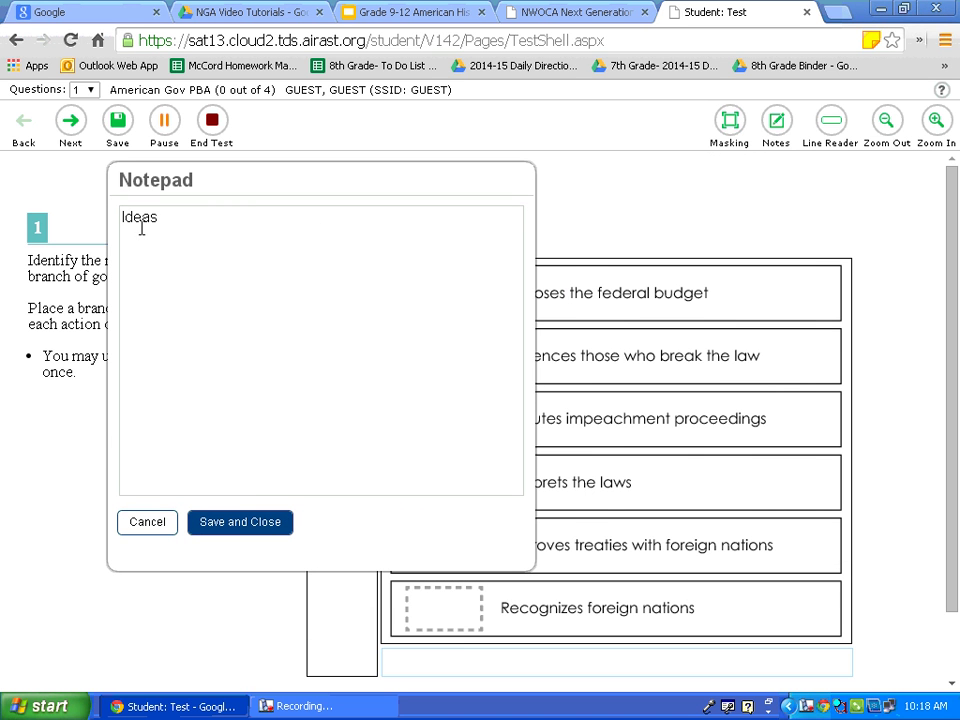
left_click(253, 522)
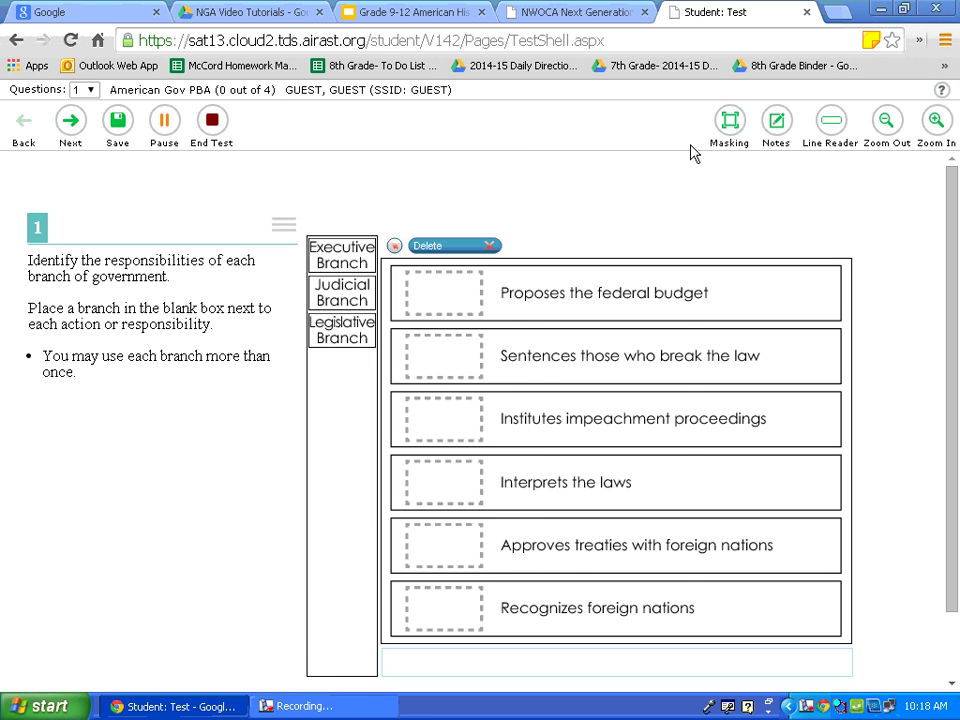
left_click(774, 122)
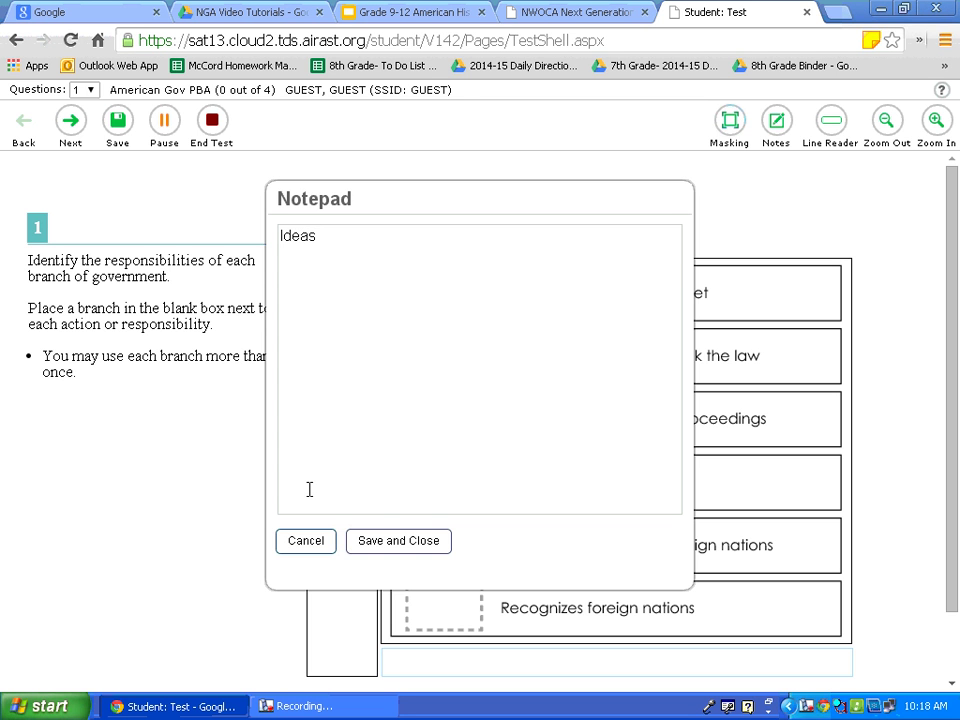
left_click(315, 544)
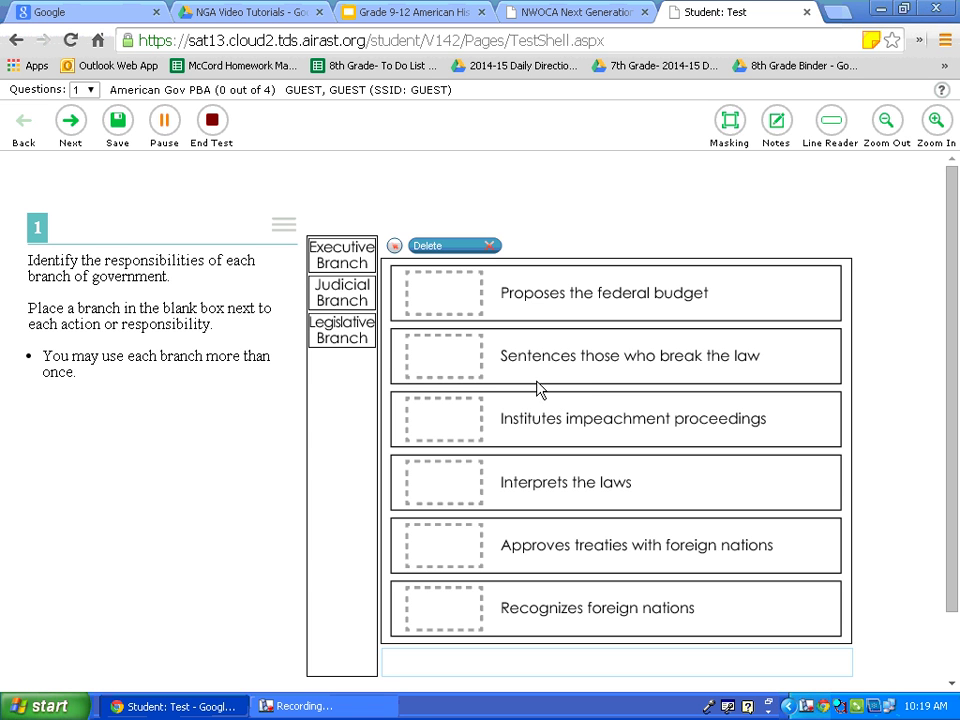
Turn on the Line Reader to highlight the first line of question 1
left_click(830, 124)
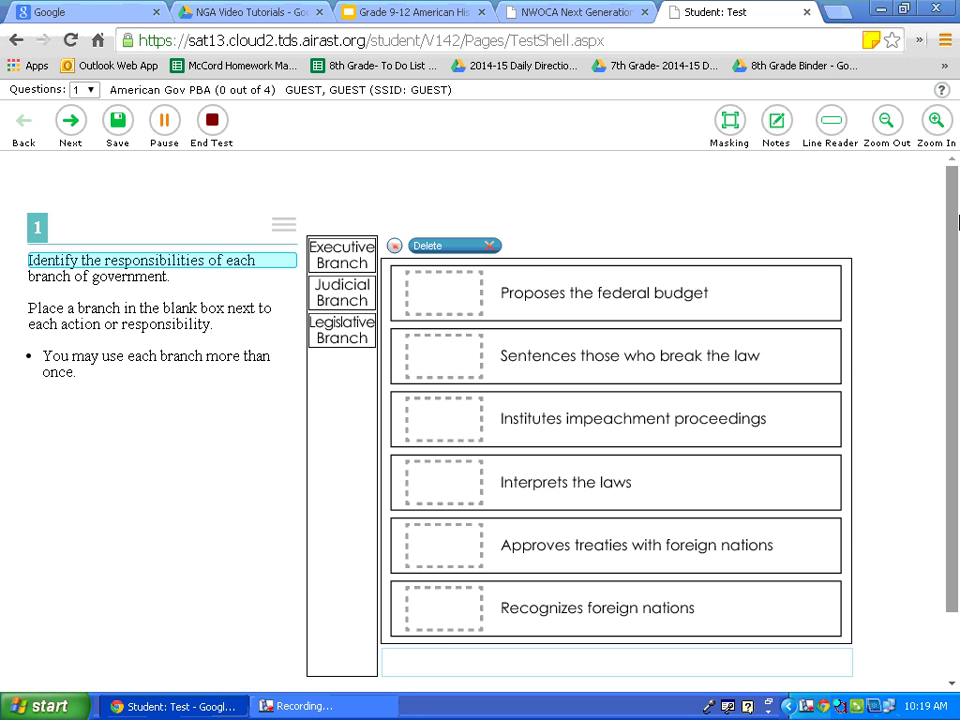
Move the line reader highlight down two lines, then back up one line
key("Down")
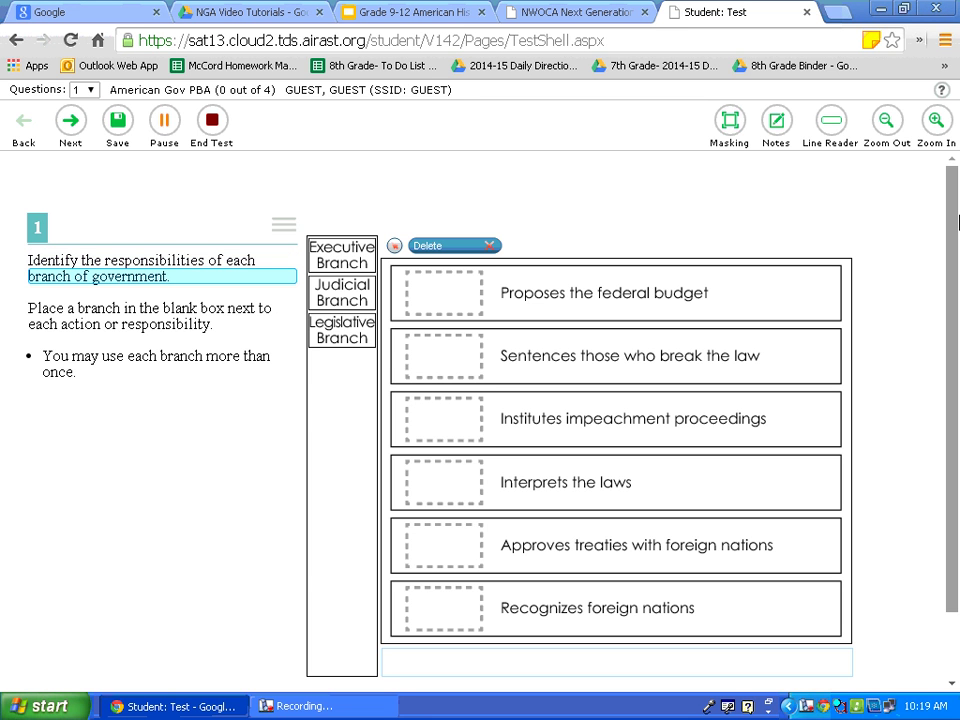
key("Down")
key("Down")
key("Down")
key("Down")
key("Up")
key("Up")
key("Up")
key("Up")
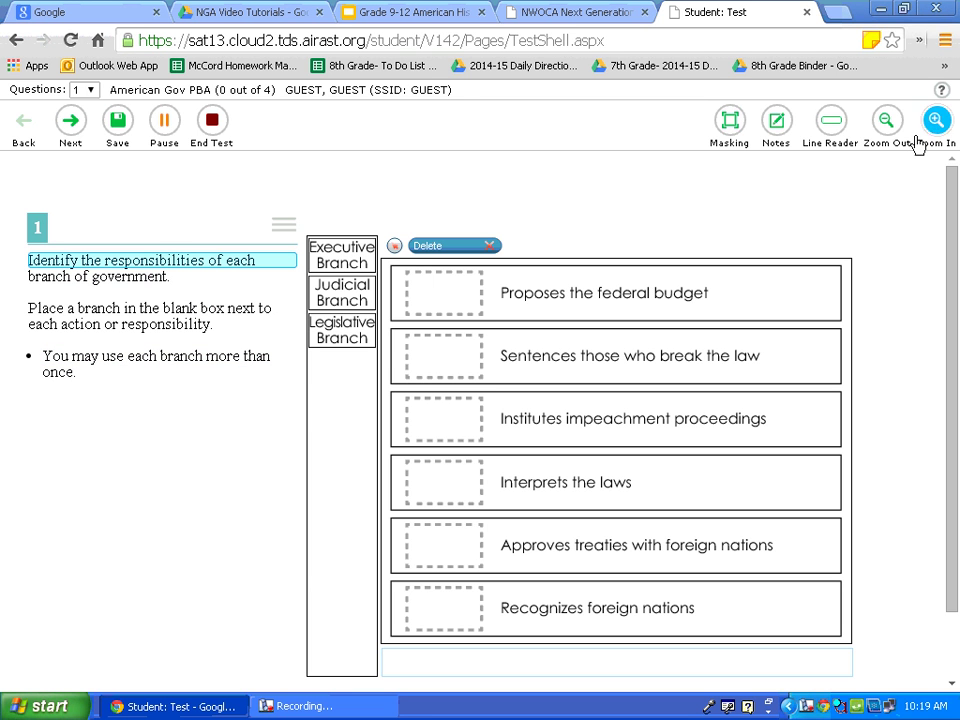
Turn off the Line Reader, zoom in twice, then zoom out three times
left_click(831, 122)
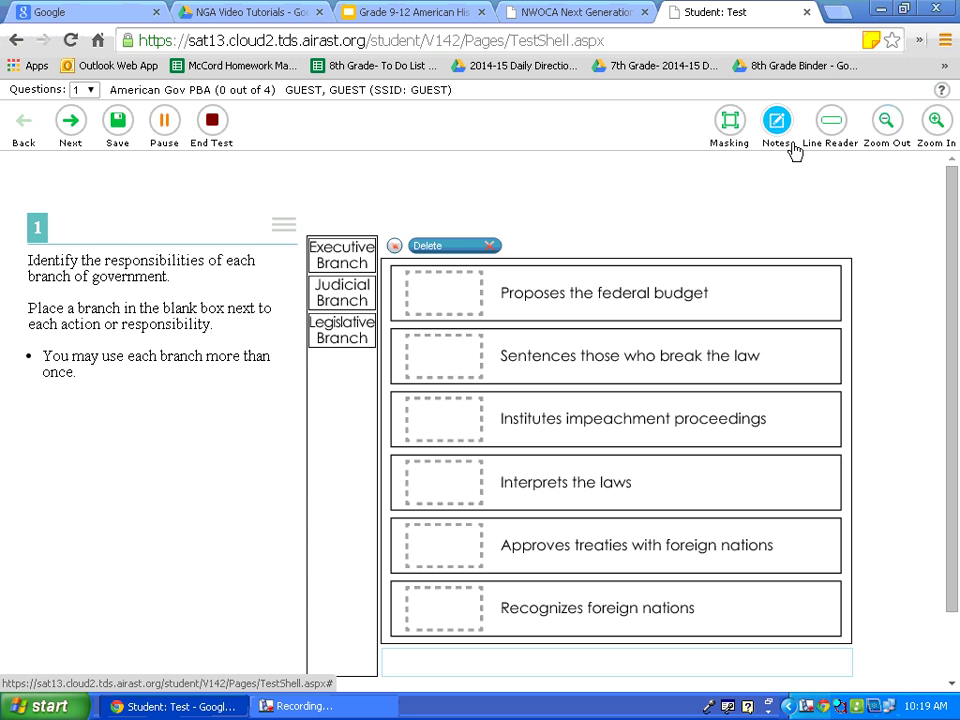
left_click(938, 122)
left_click(940, 124)
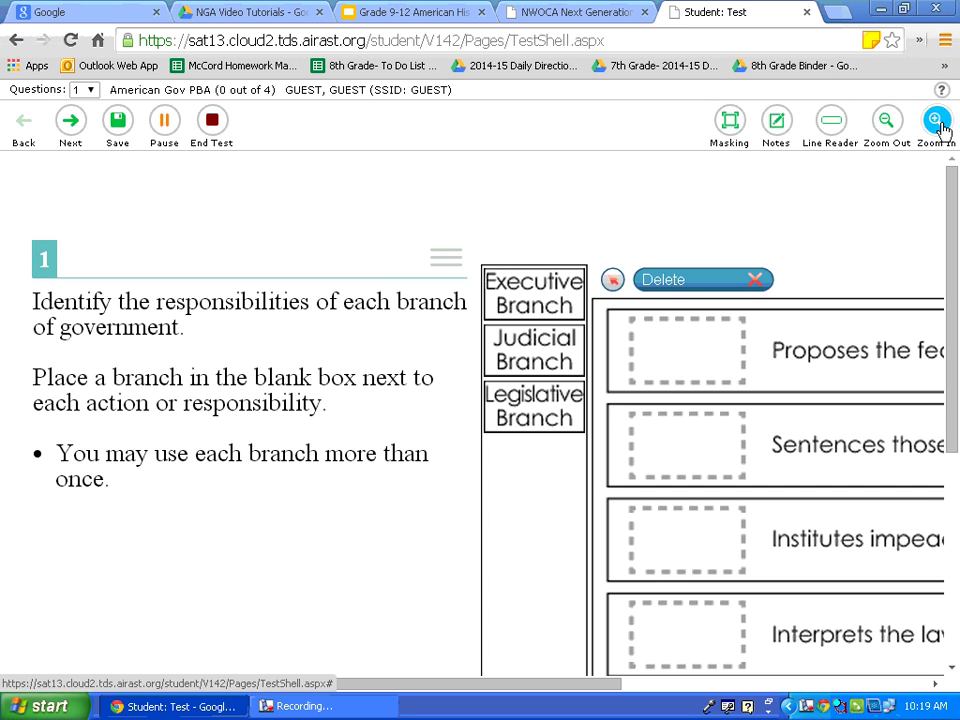
left_click(885, 122)
left_click(885, 123)
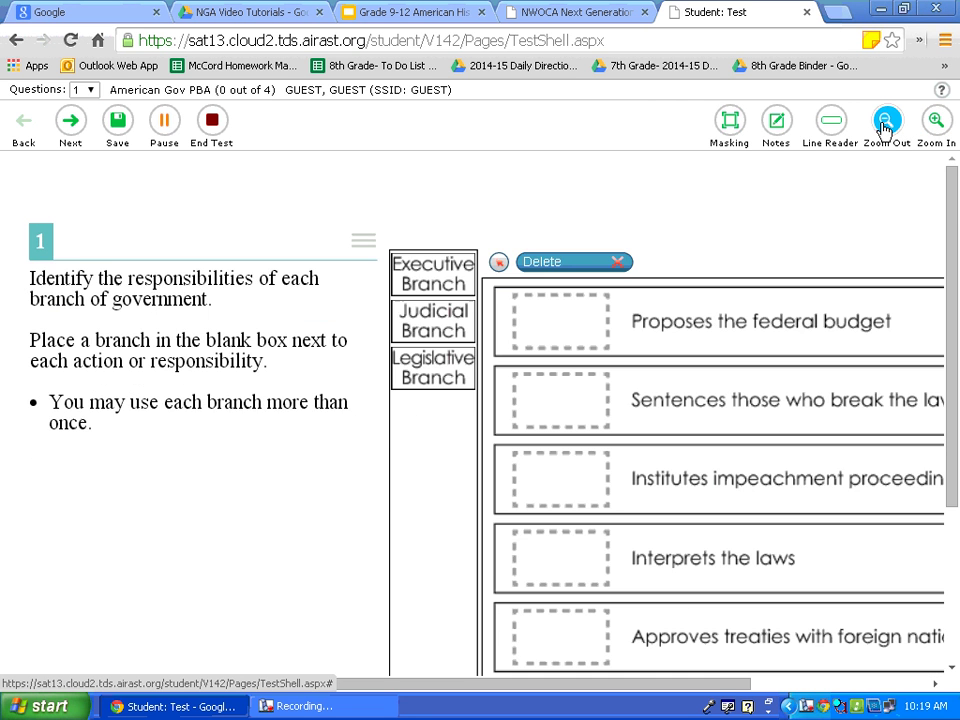
left_click(885, 123)
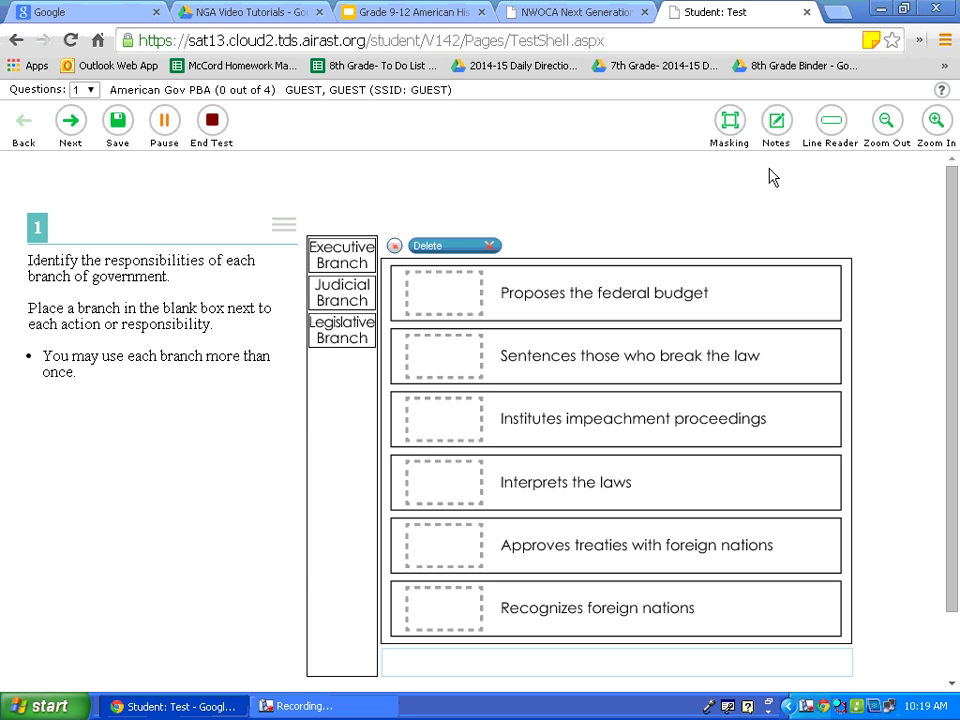
left_click(285, 228)
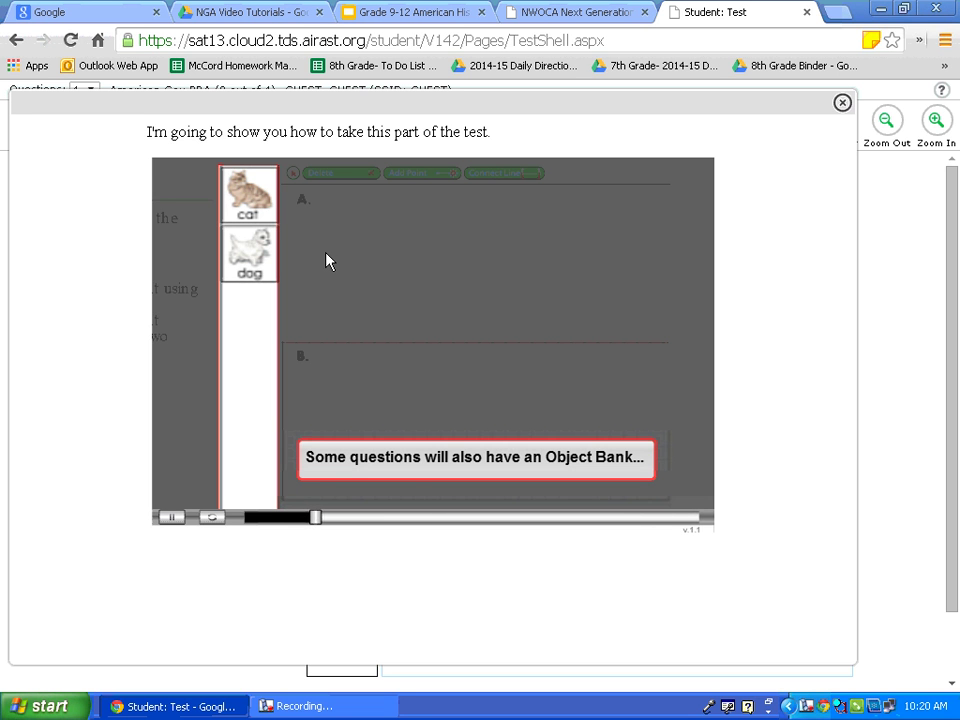
left_click(168, 519)
left_click(841, 105)
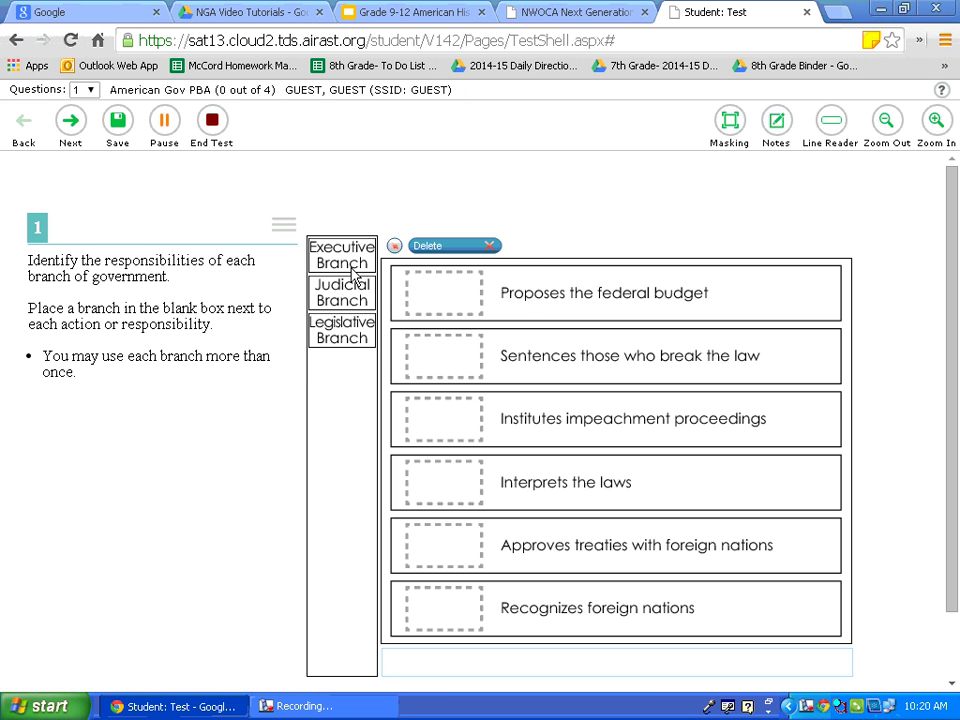
Drag Executive, Judicial, Legislative, Executive, Judicial, Legislative Branch tiles into the six boxes in order
left_click_drag(343, 263, 437, 313)
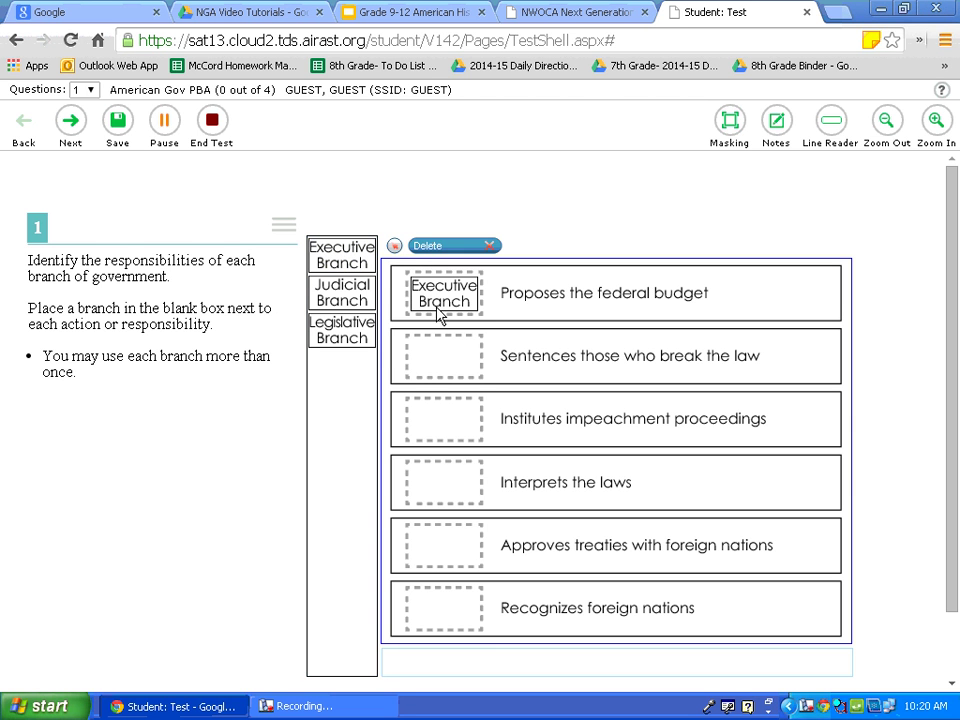
left_click_drag(345, 290, 420, 363)
left_click_drag(341, 333, 429, 446)
left_click_drag(350, 256, 445, 512)
left_click_drag(346, 300, 444, 565)
left_click_drag(337, 338, 443, 633)
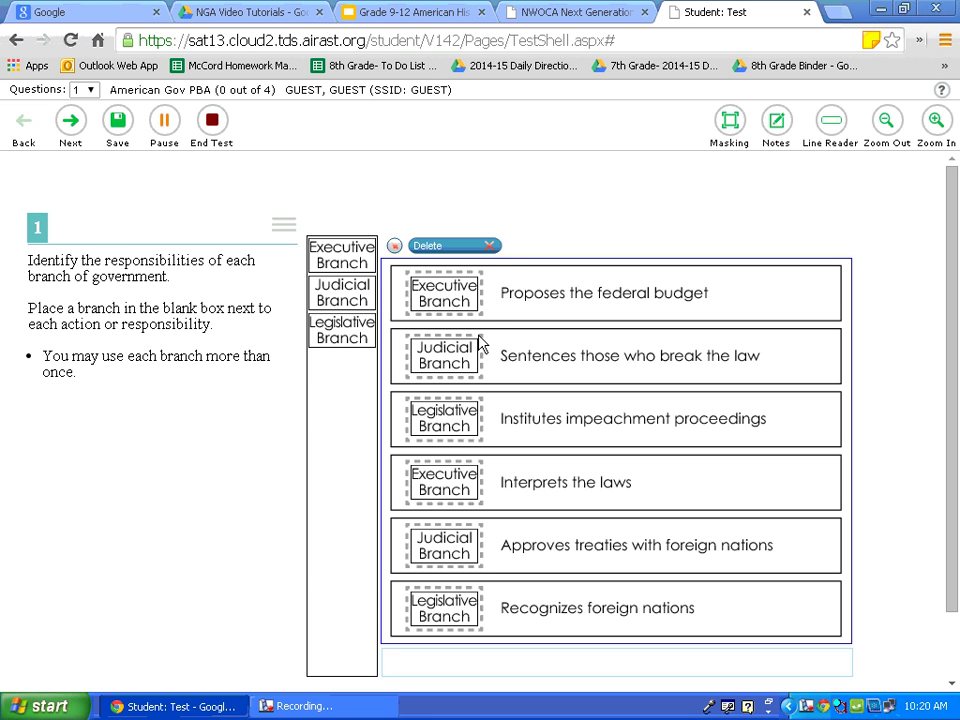
Use Delete mode to remove all six placed branch tiles, then exit Delete mode
left_click(488, 249)
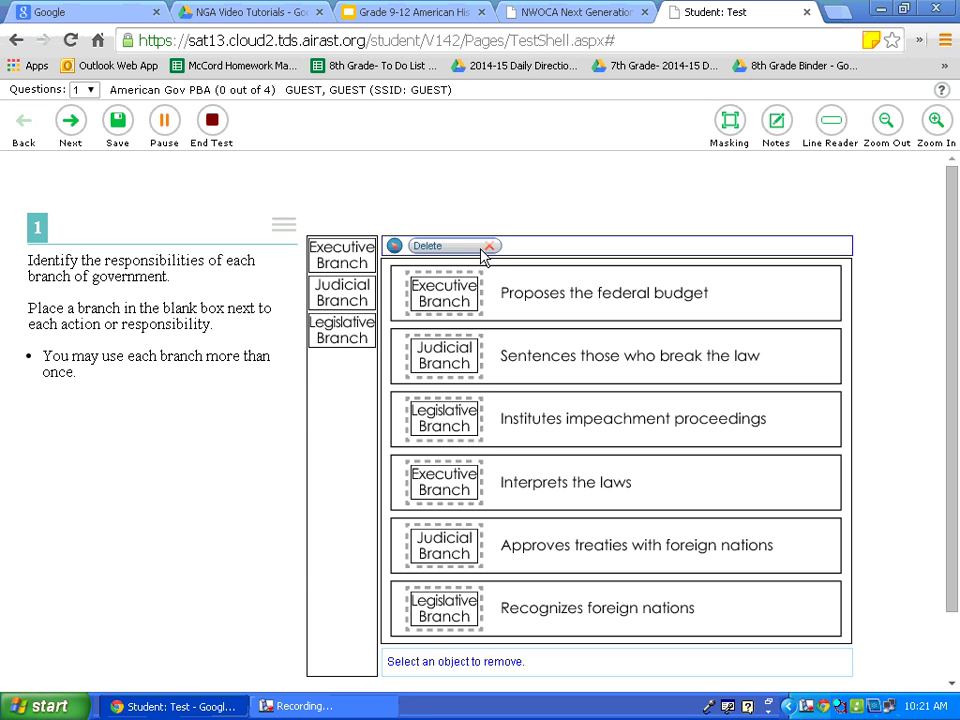
left_click(444, 293)
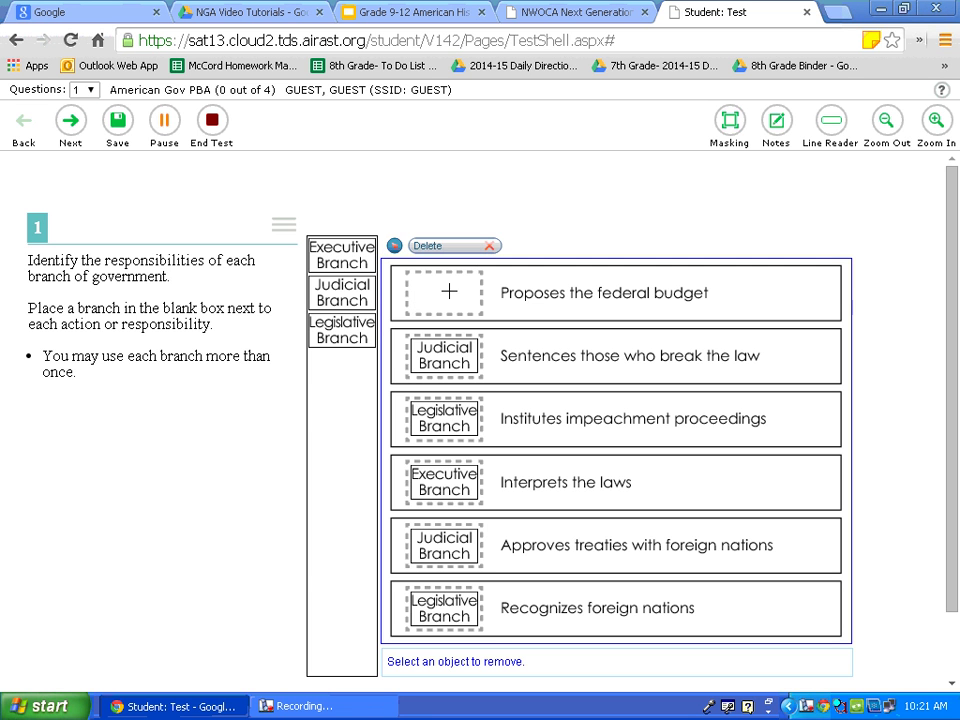
left_click(441, 355)
left_click(421, 418)
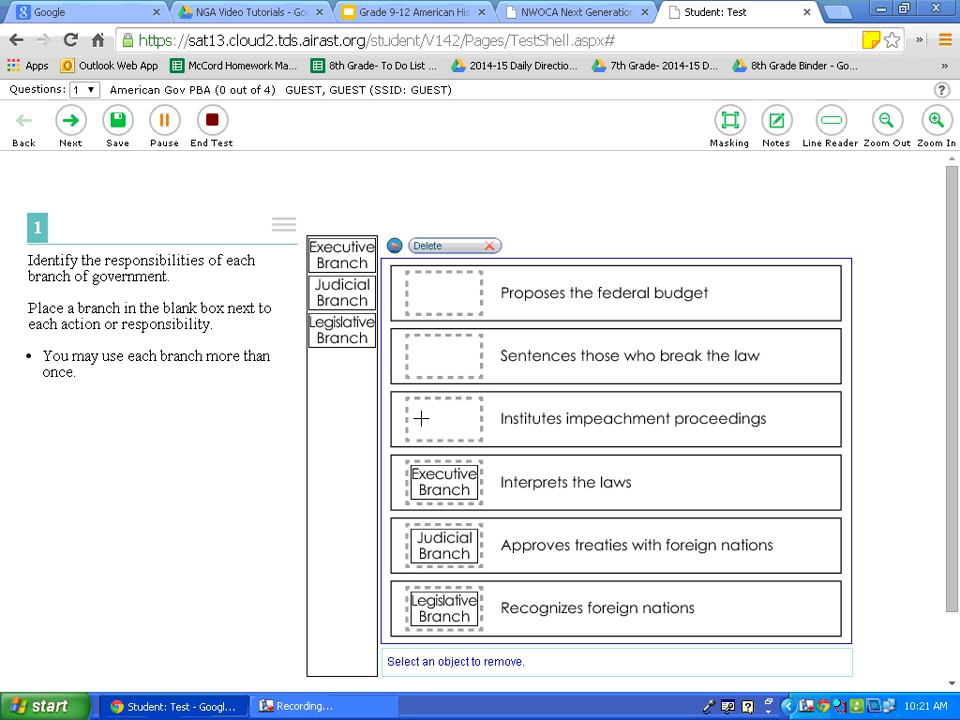
left_click(435, 486)
left_click(436, 541)
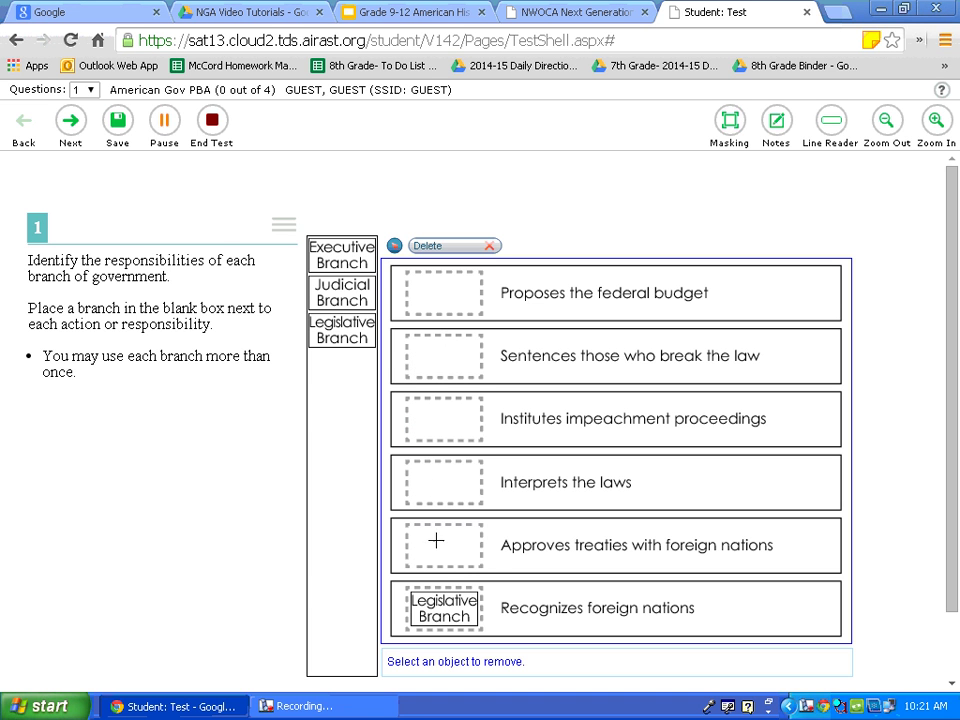
left_click(439, 600)
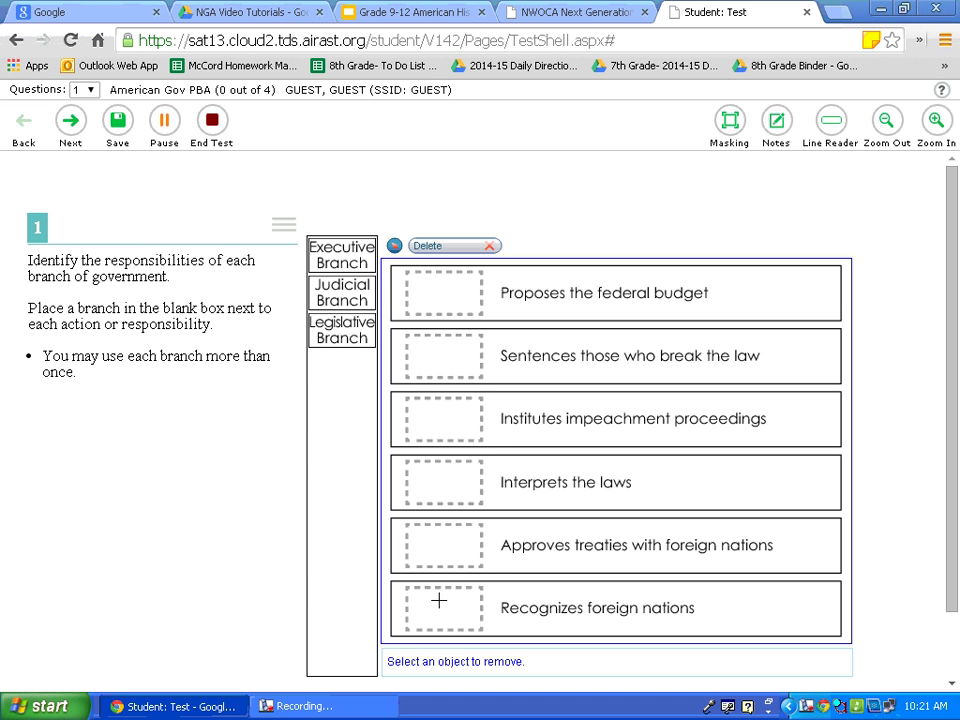
left_click(488, 247)
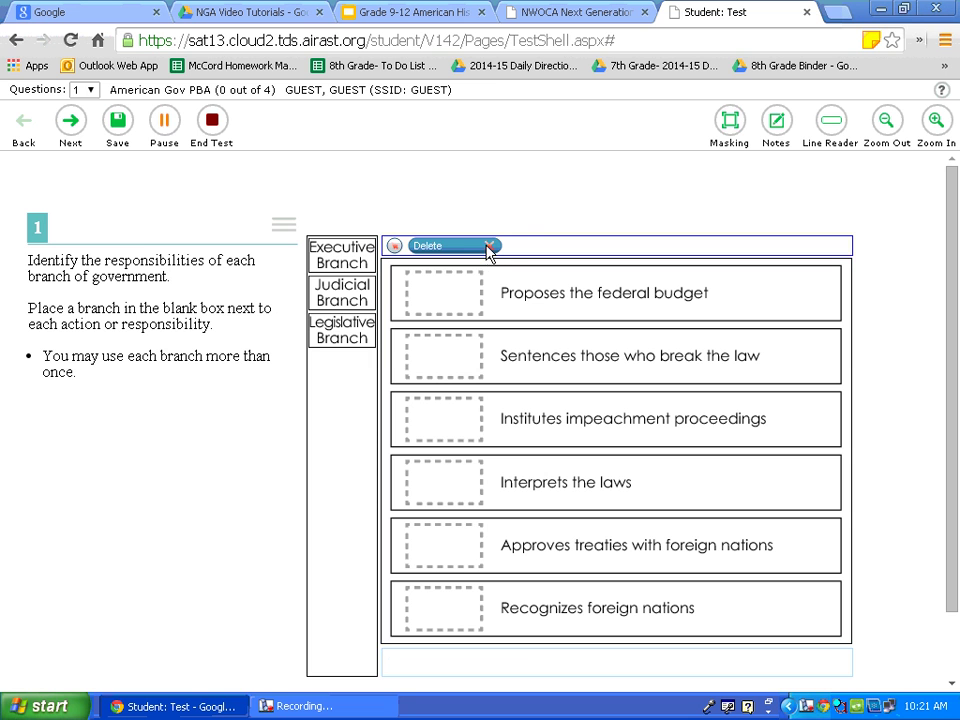
Mark question 1 for review from its options menu, then check the Questions list
left_click(283, 230)
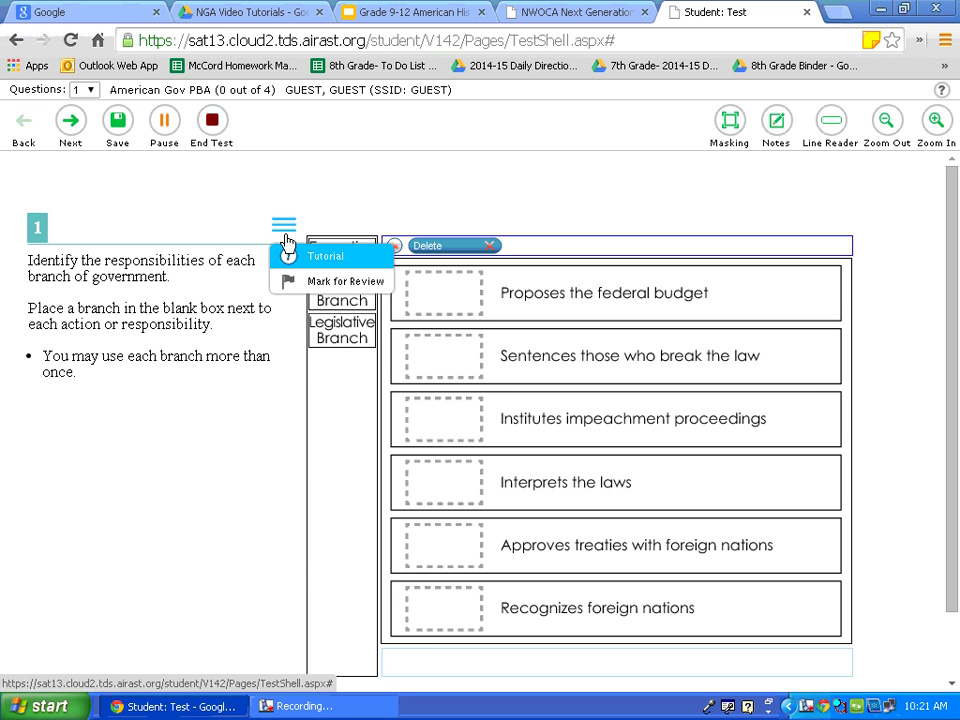
left_click(322, 284)
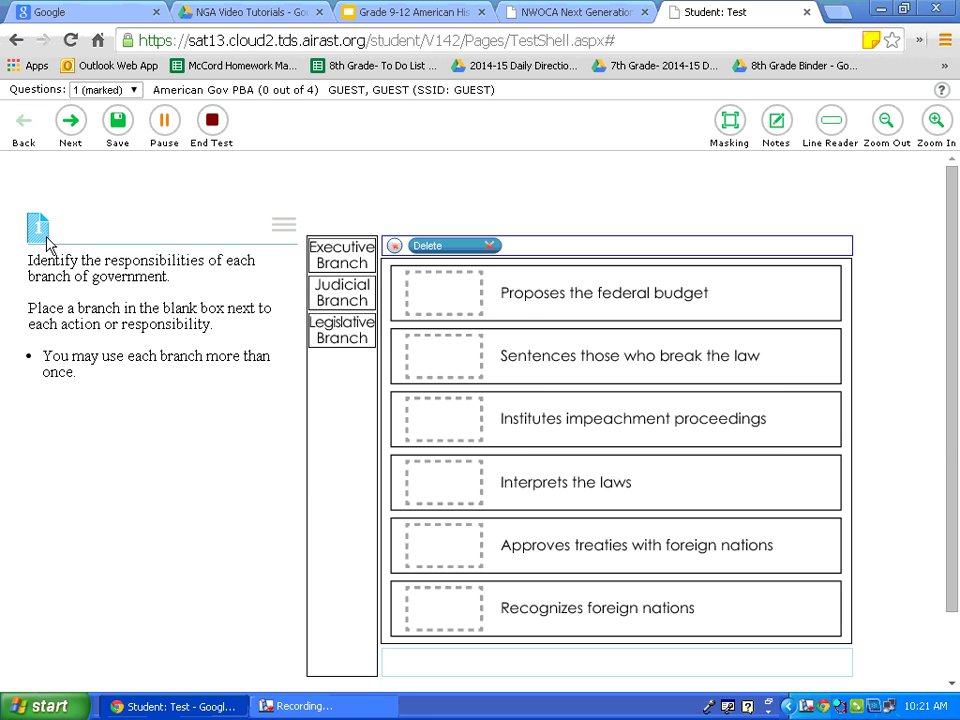
left_click(134, 92)
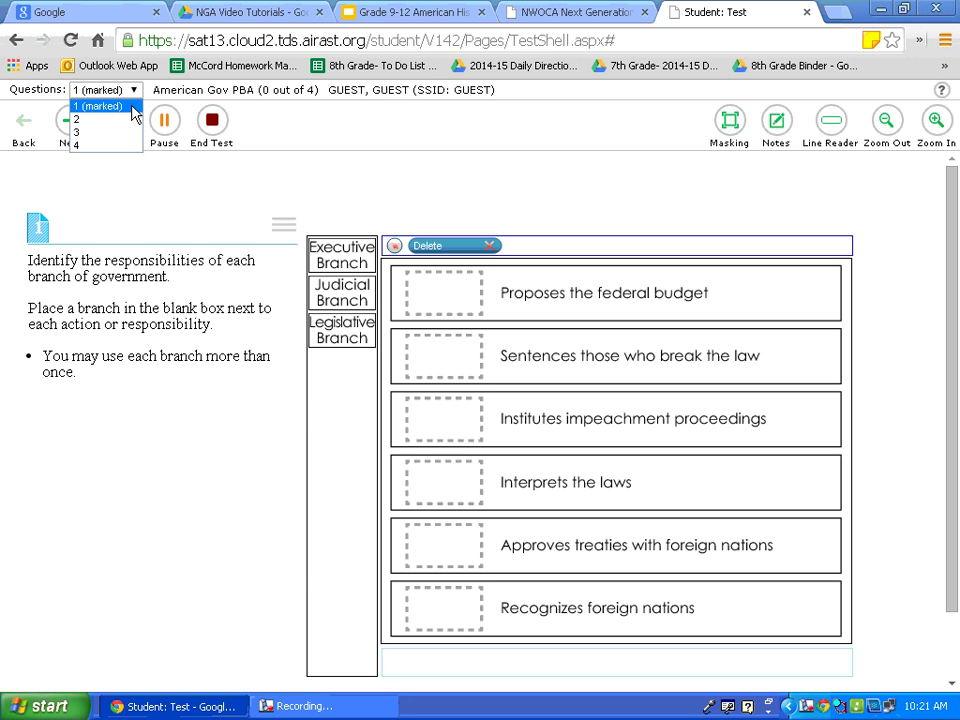
left_click(133, 108)
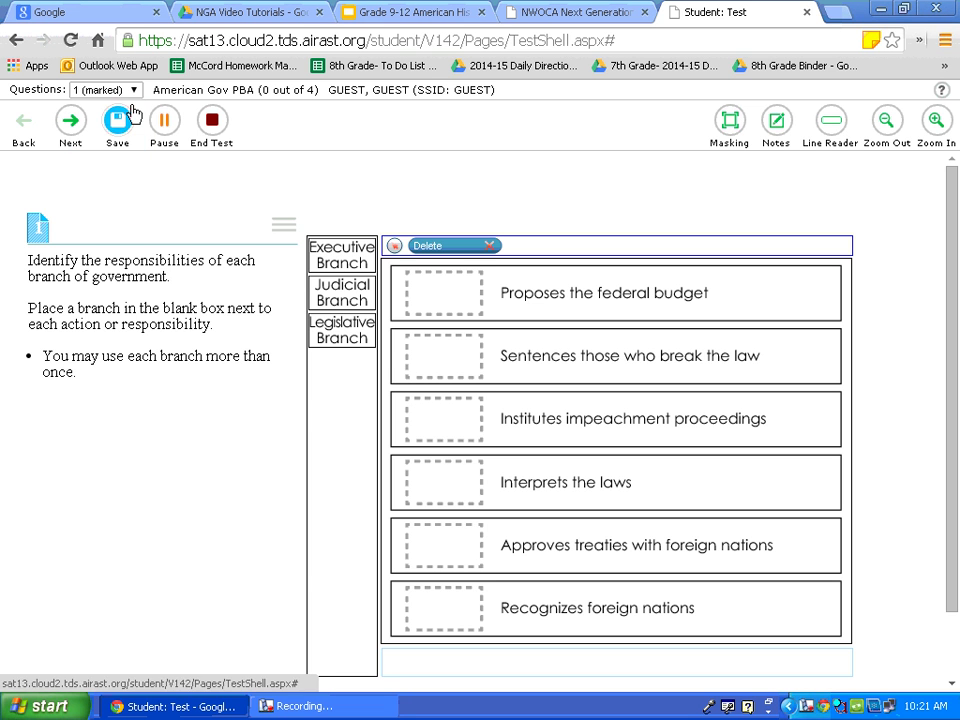
double_click(48, 258)
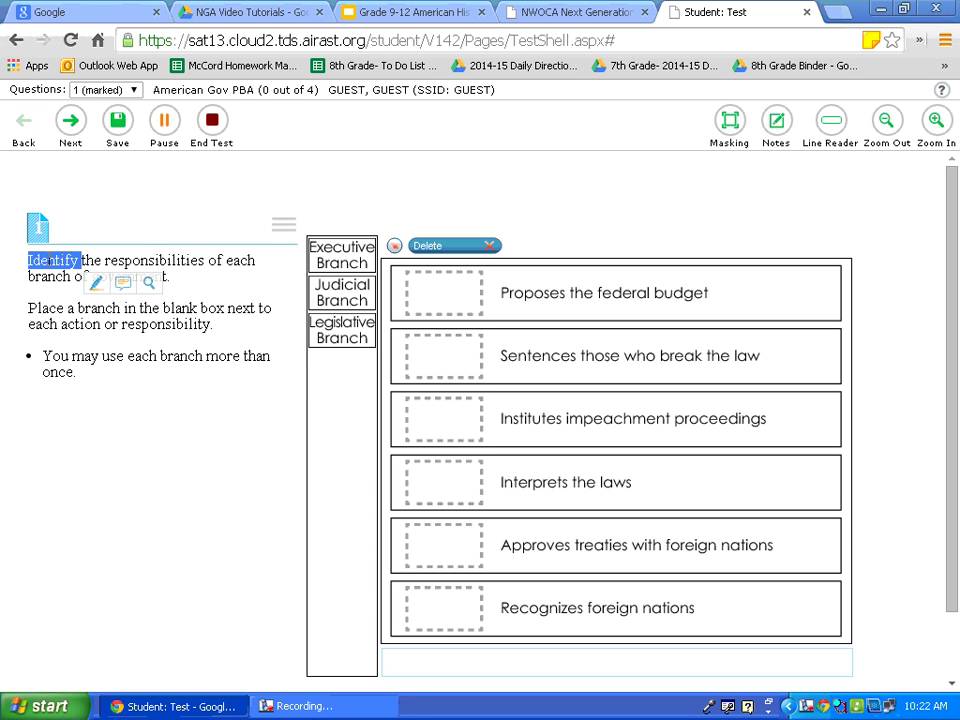
right_click(51, 262)
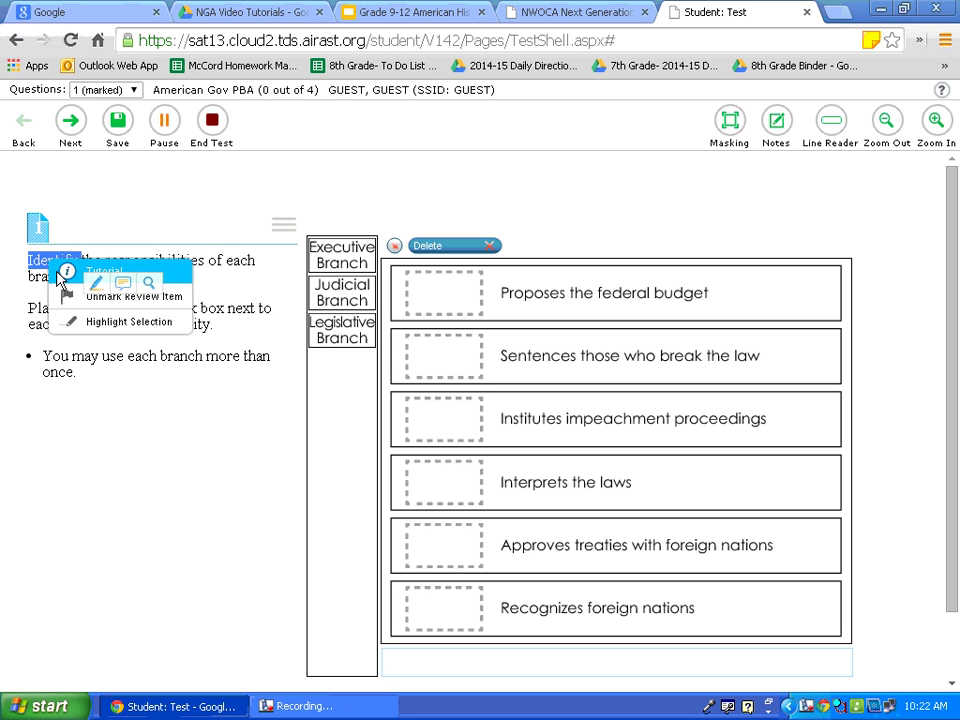
left_click(100, 324)
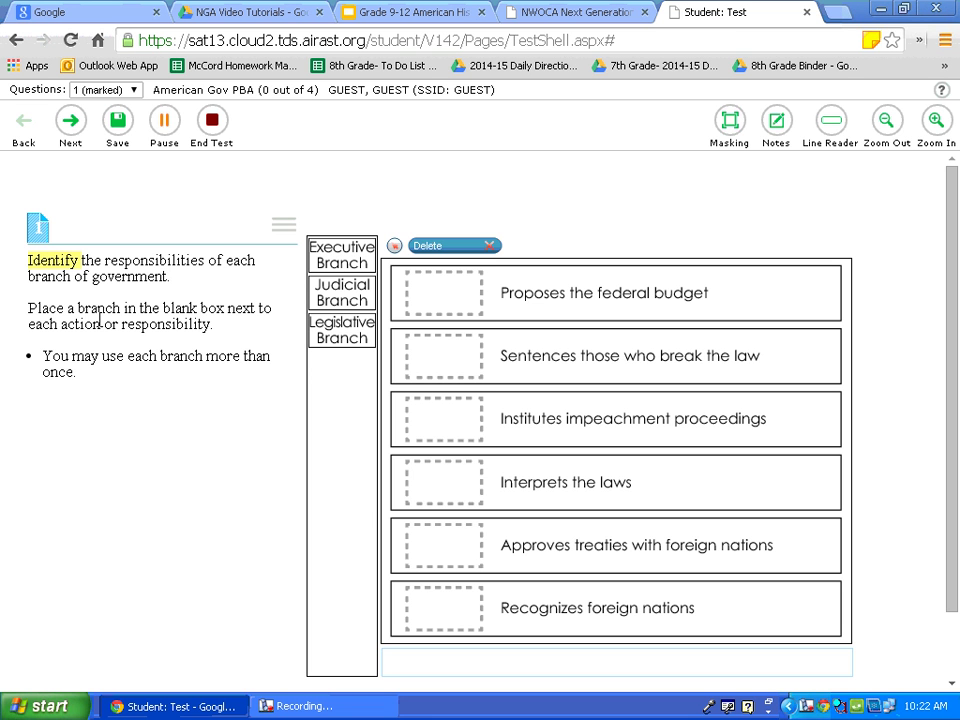
double_click(185, 309)
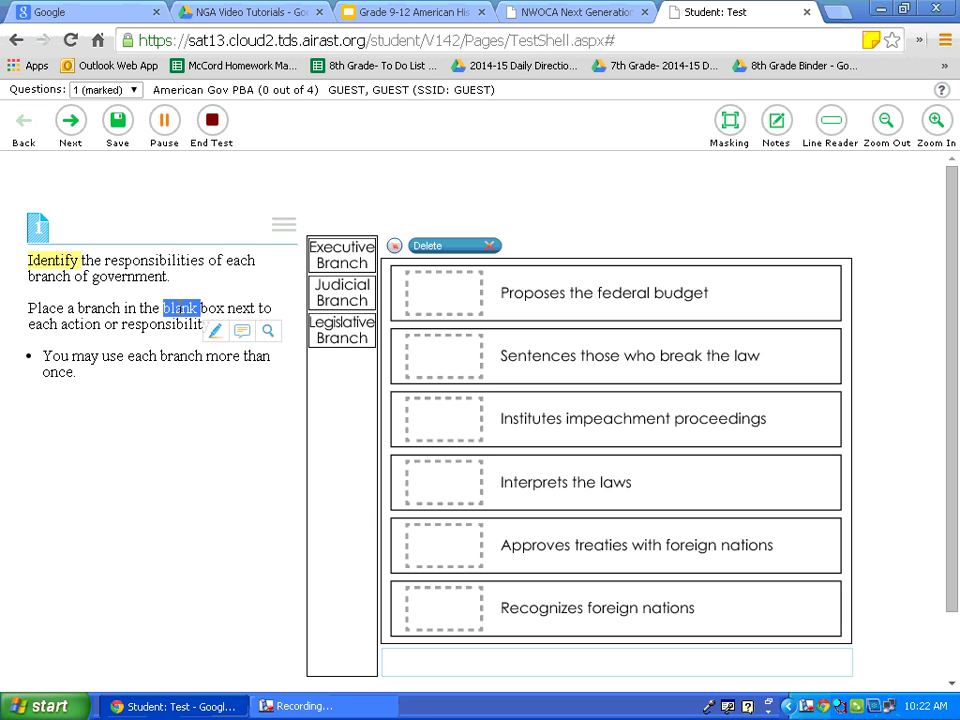
left_click(284, 230)
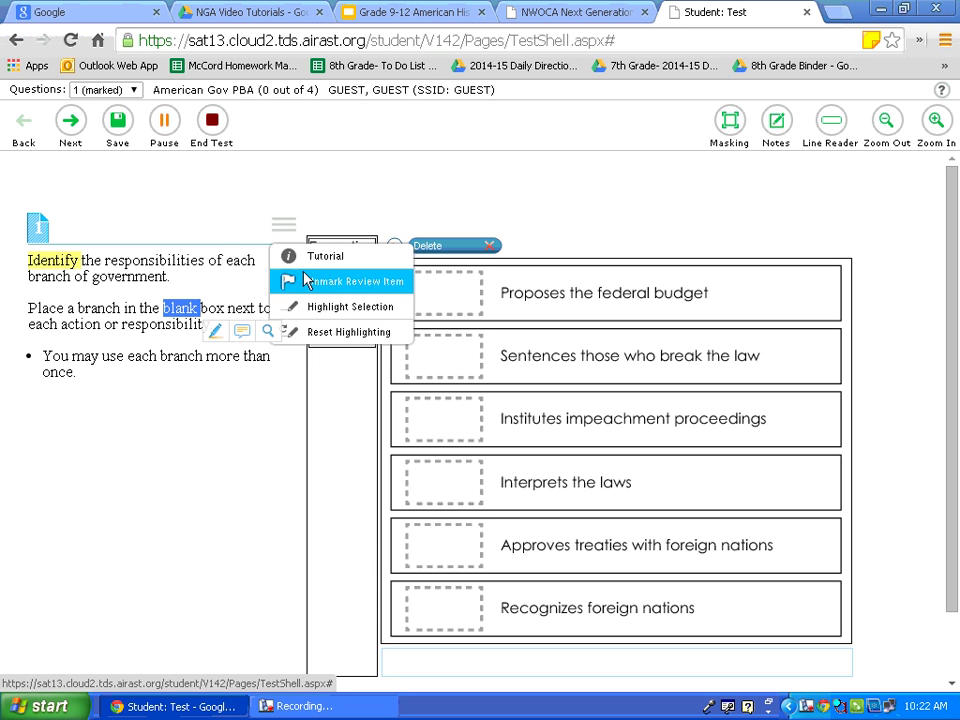
left_click(343, 318)
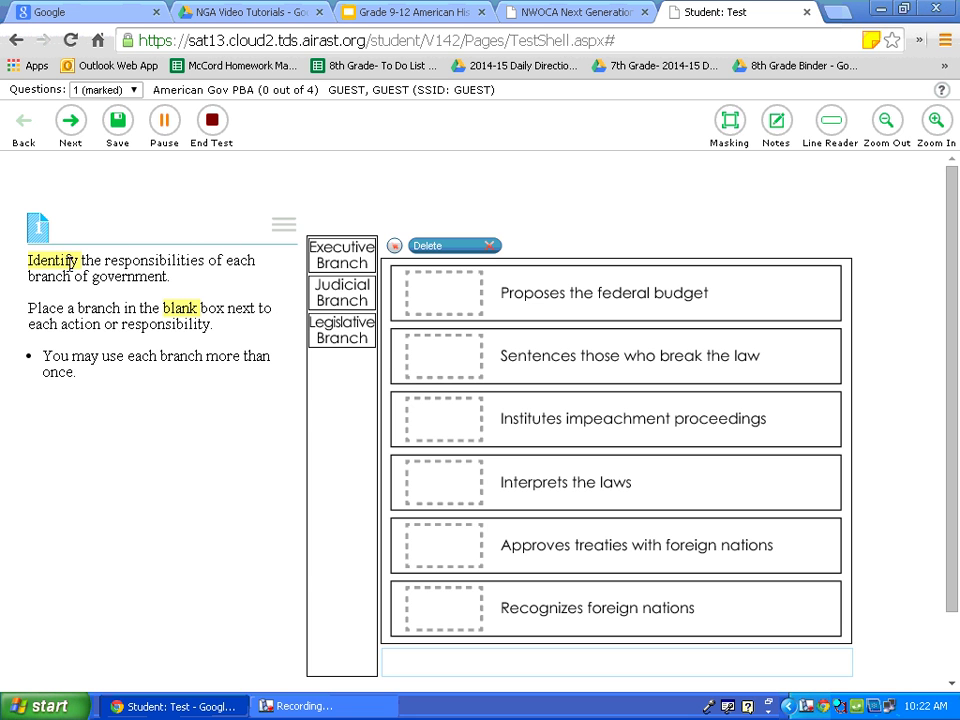
double_click(70, 262)
left_click(283, 226)
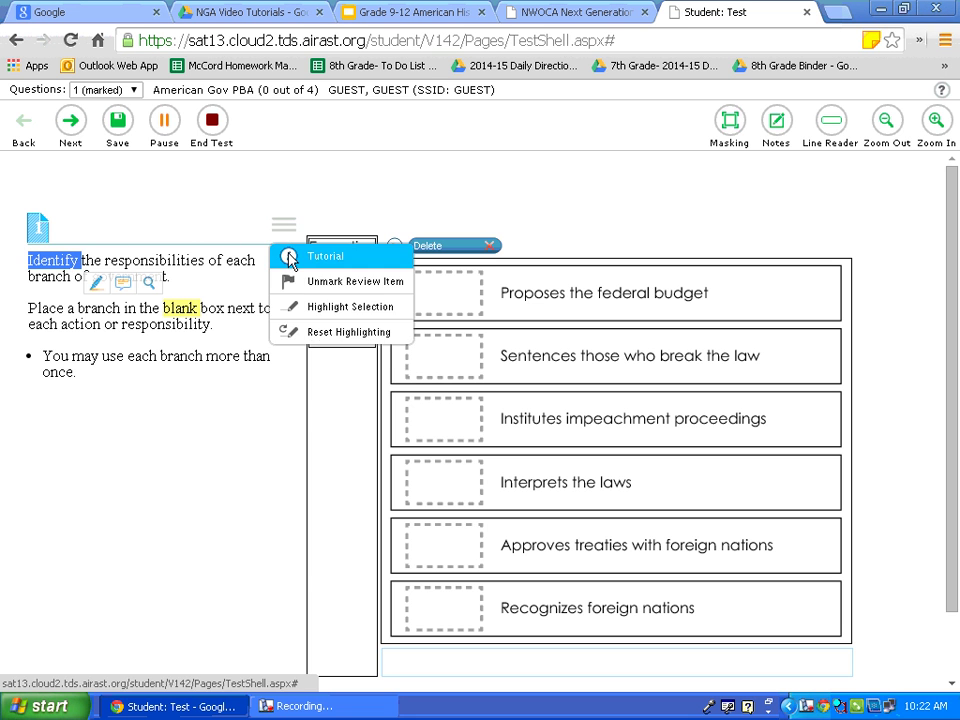
left_click(330, 332)
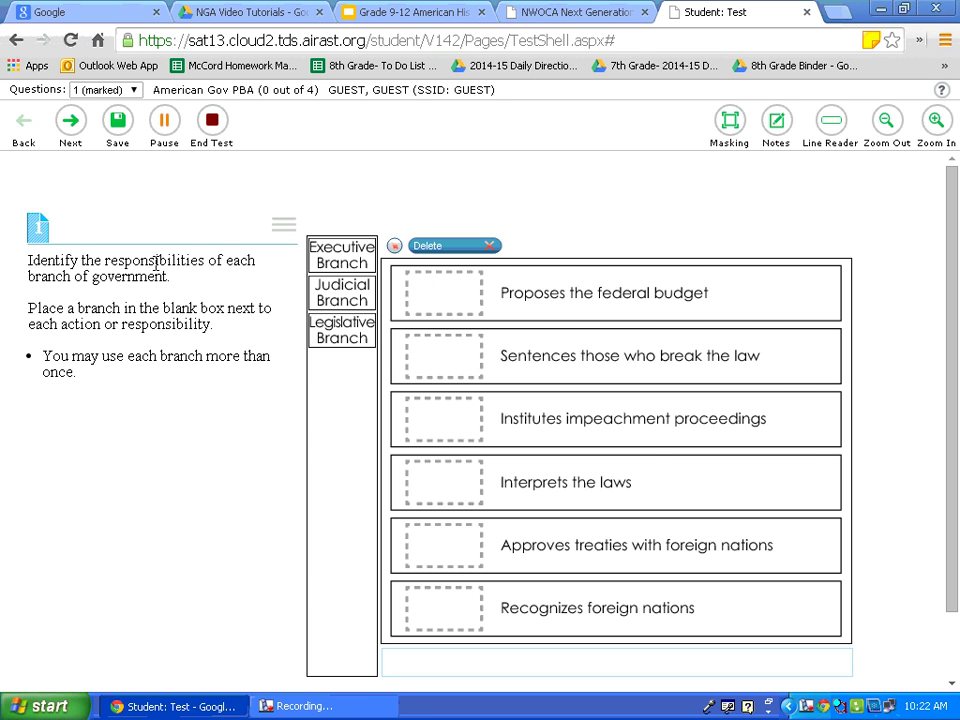
Advance to question 2 on appointing judges and scroll down to its empty answer box
left_click(70, 130)
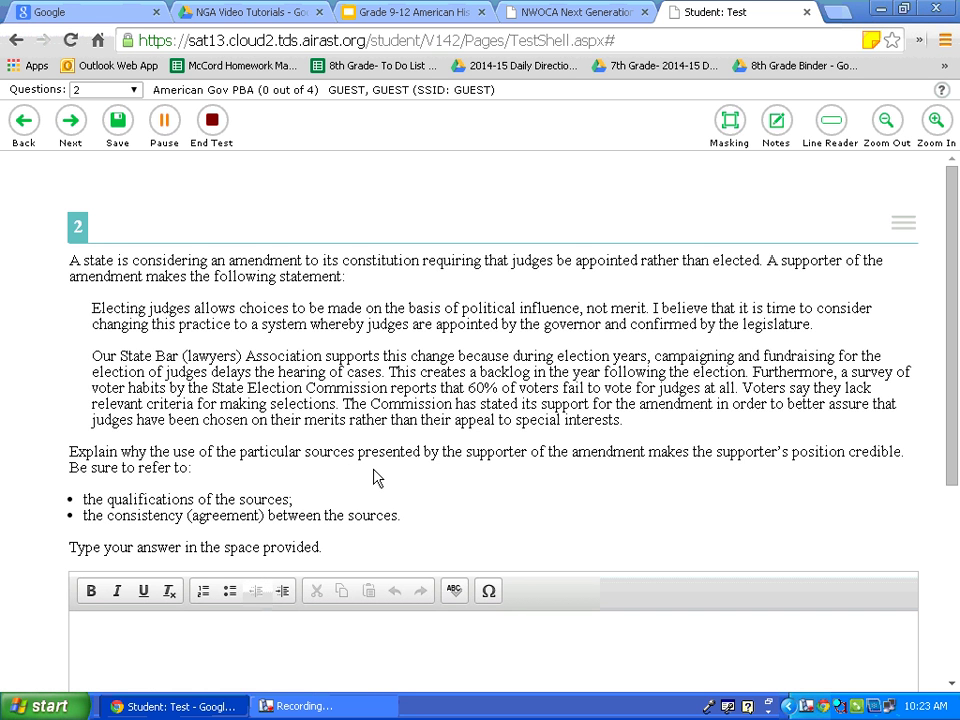
scroll(372, 479, "down", 1)
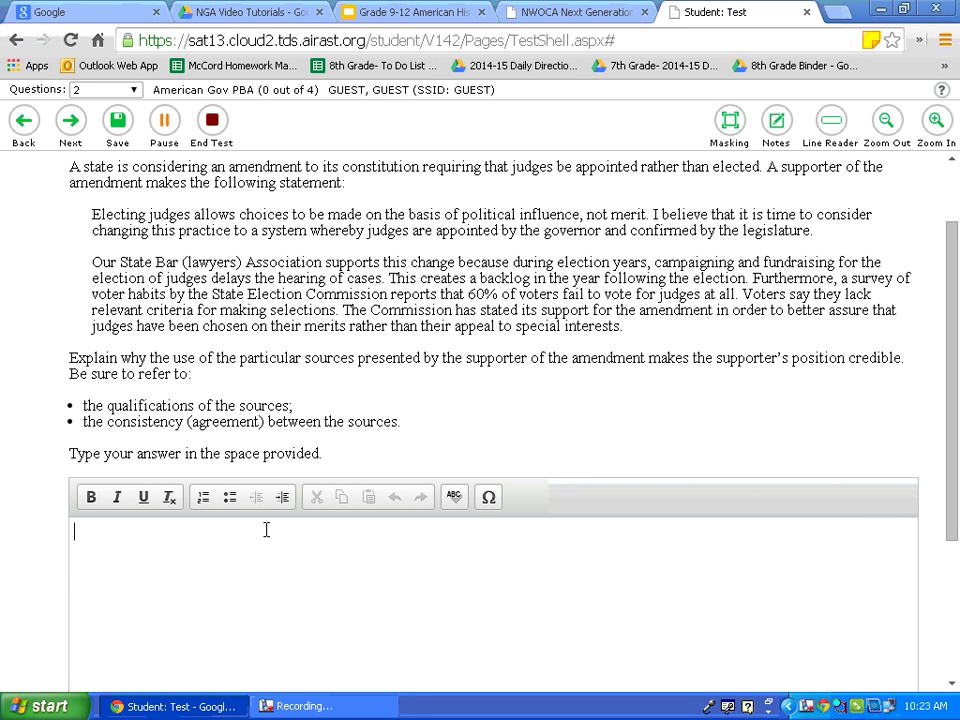
Type 'Important ideas.', make 'ideas.' bold, italic and underlined, then remove all formatting
type("Important ideas.")
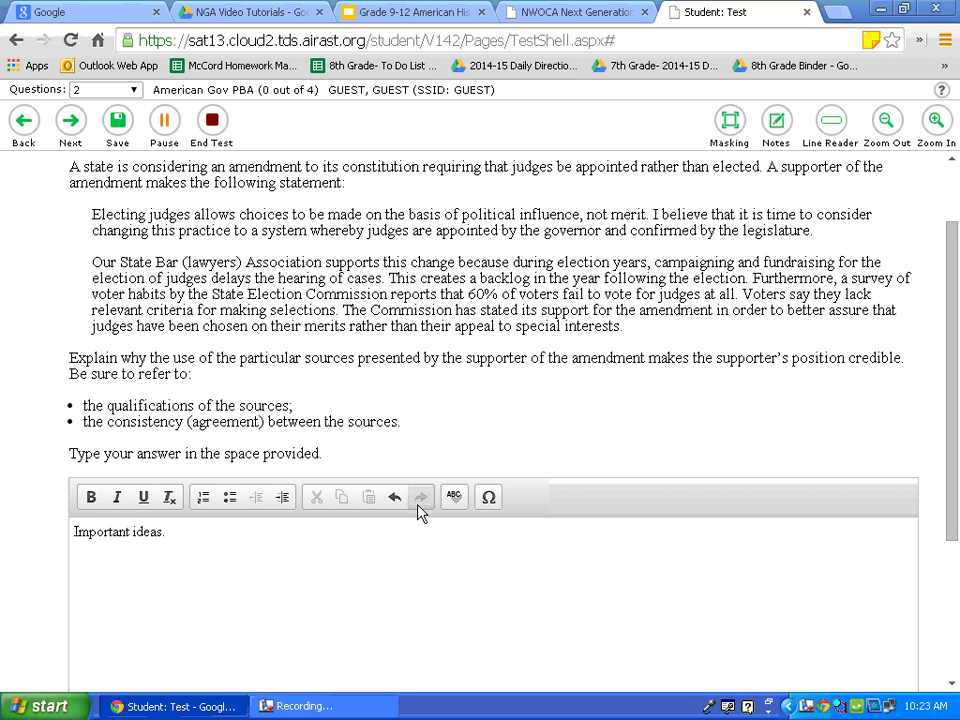
double_click(136, 531)
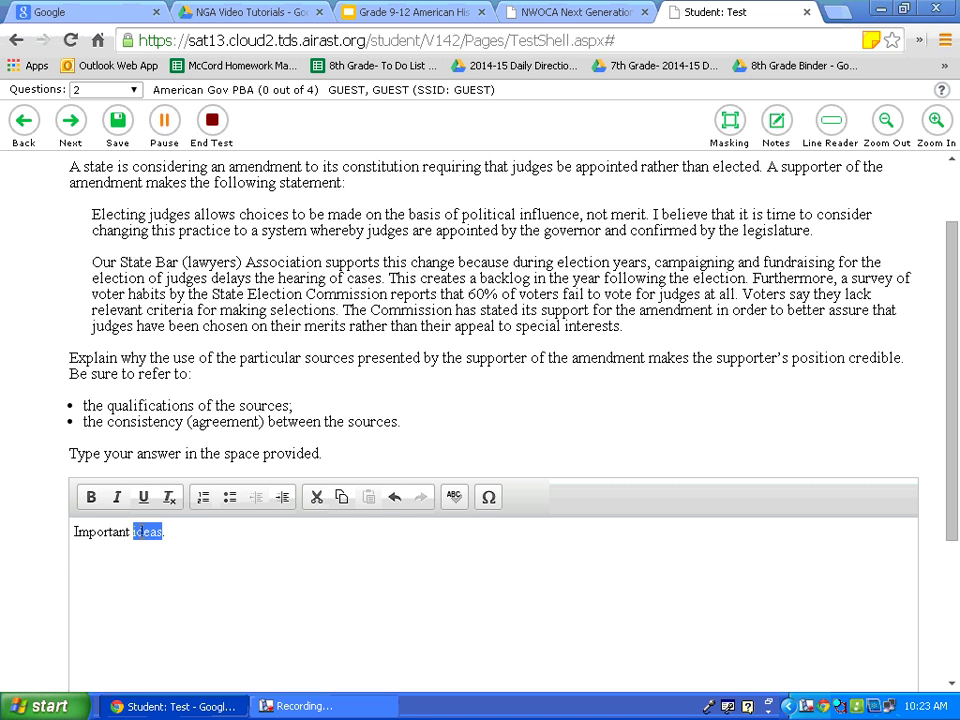
left_click(91, 497)
left_click(91, 497)
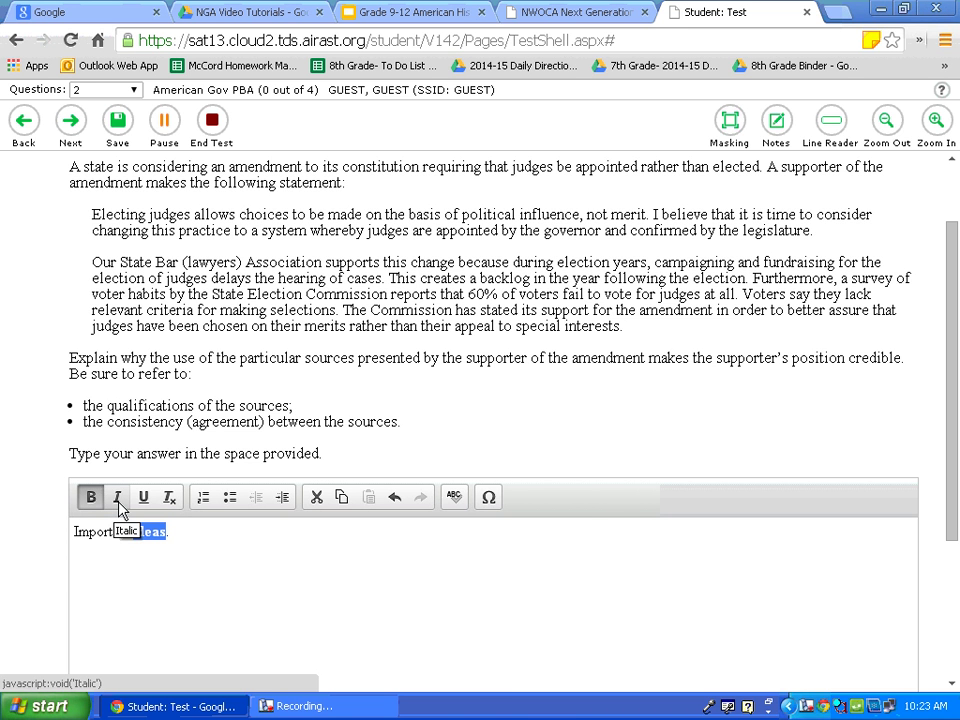
left_click(118, 507)
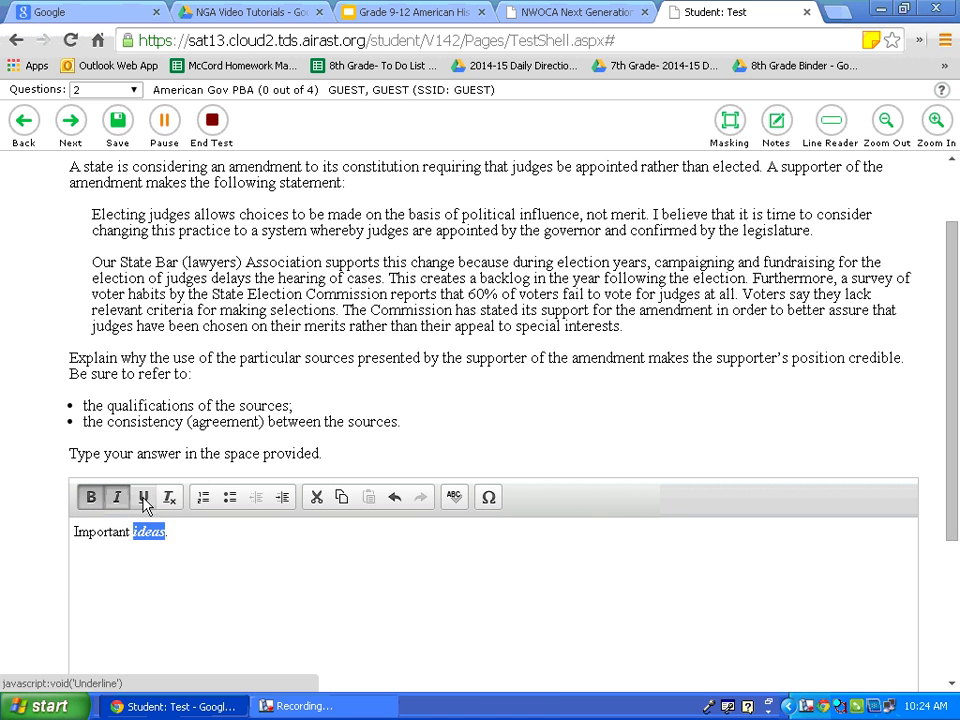
left_click(143, 503)
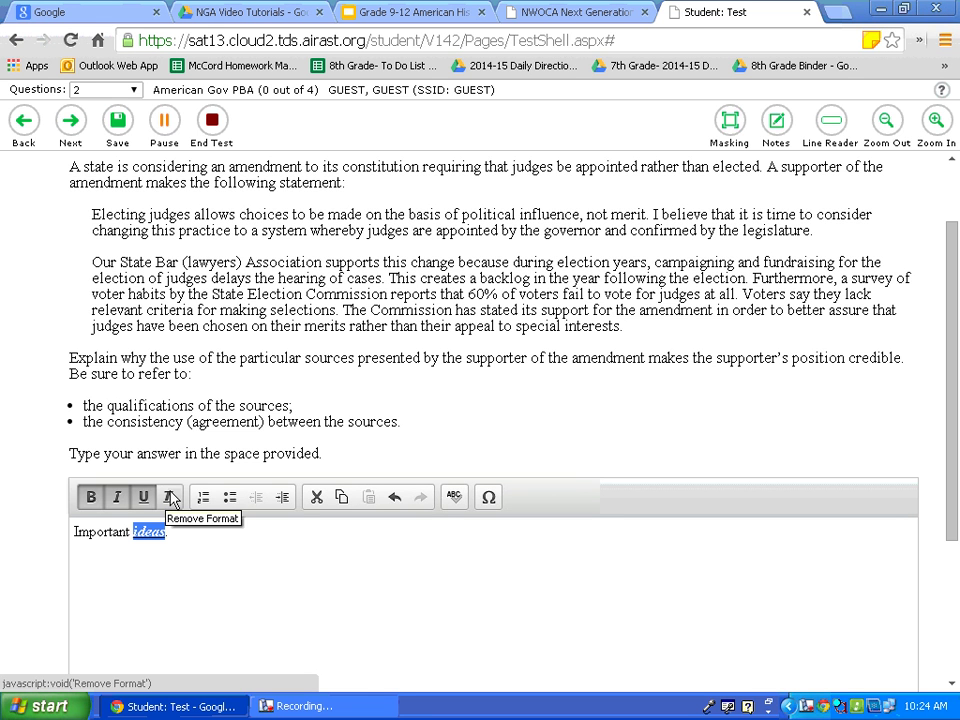
left_click(172, 498)
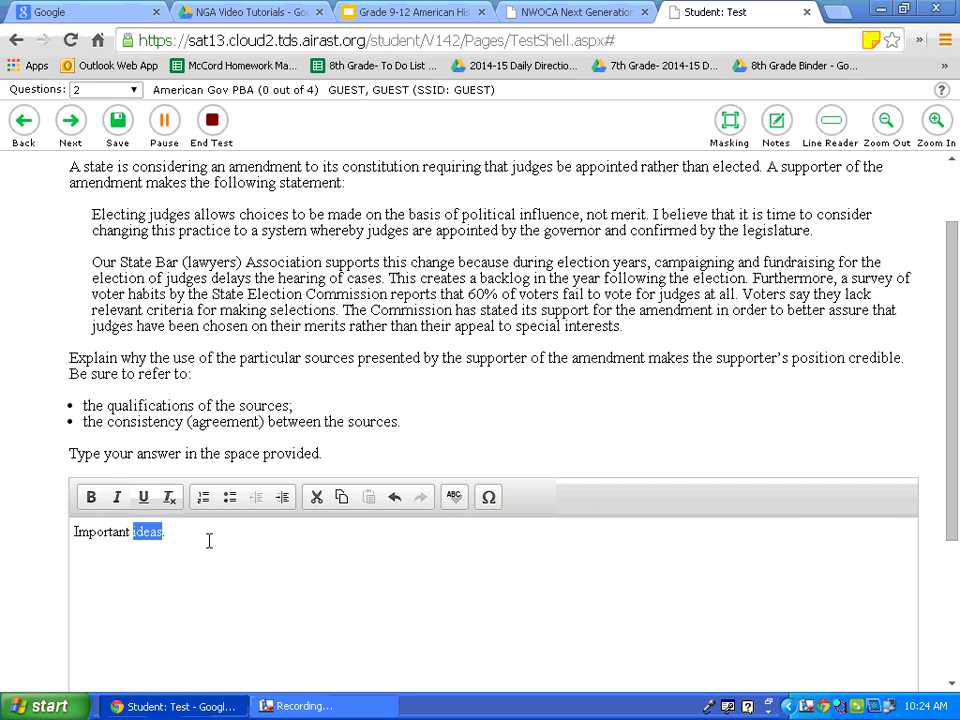
Make the answer line a numbered list, then bulleted, indenting twice and back to normal
double_click(103, 532)
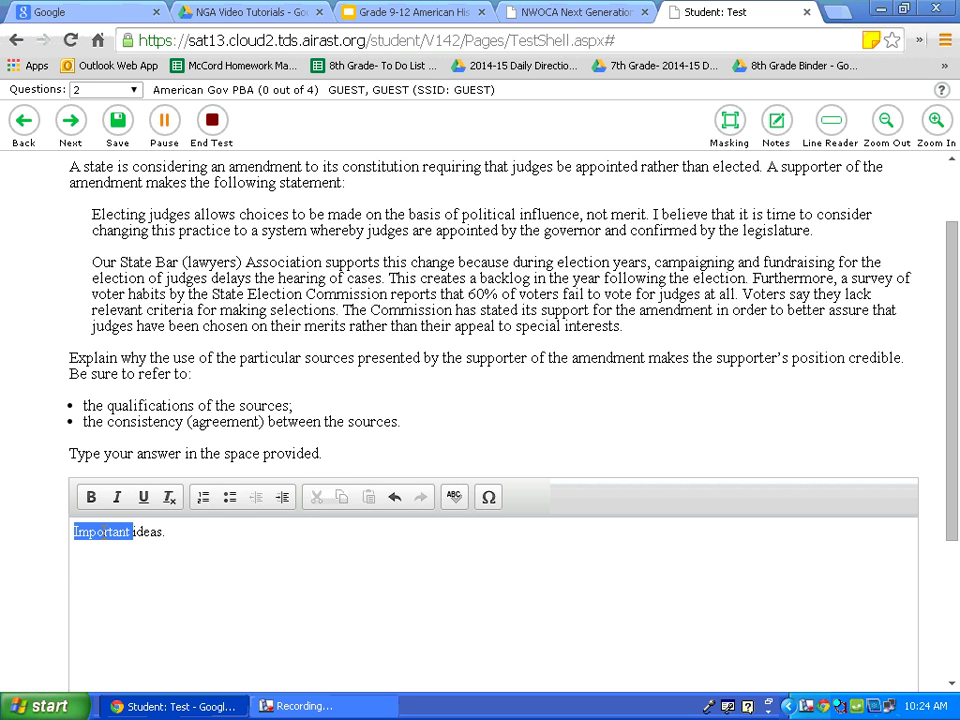
left_click(202, 500)
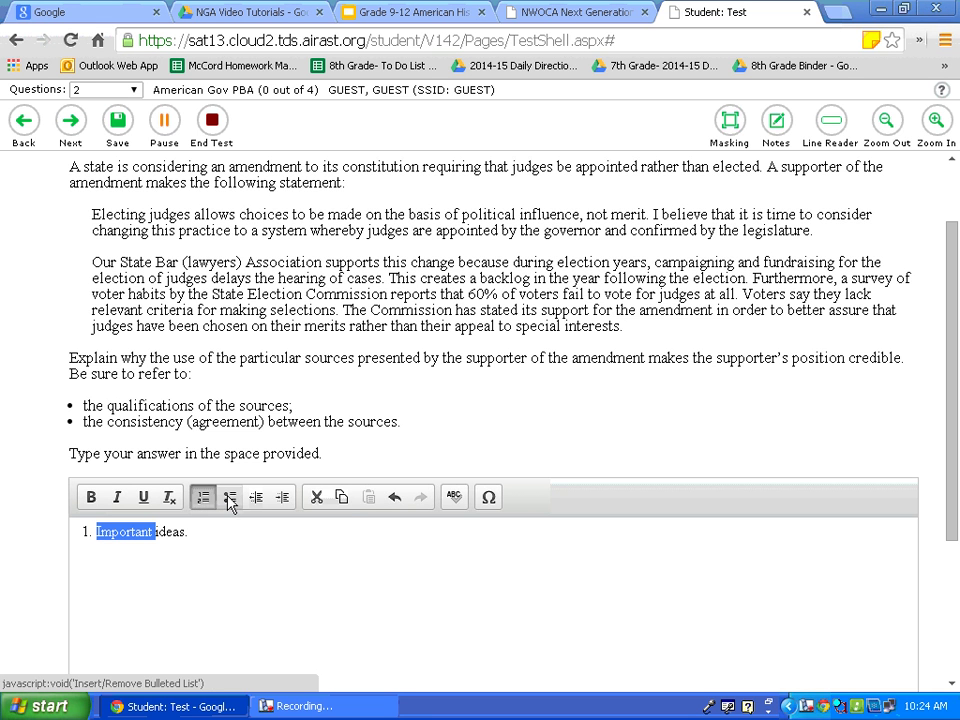
left_click(229, 500)
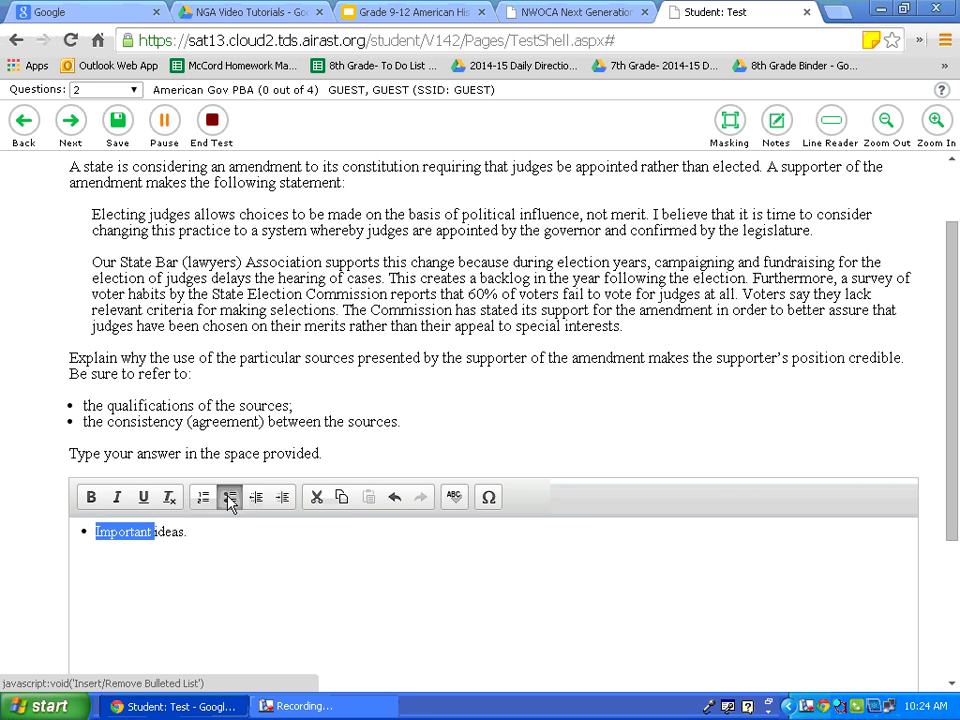
left_click(279, 499)
left_click(279, 499)
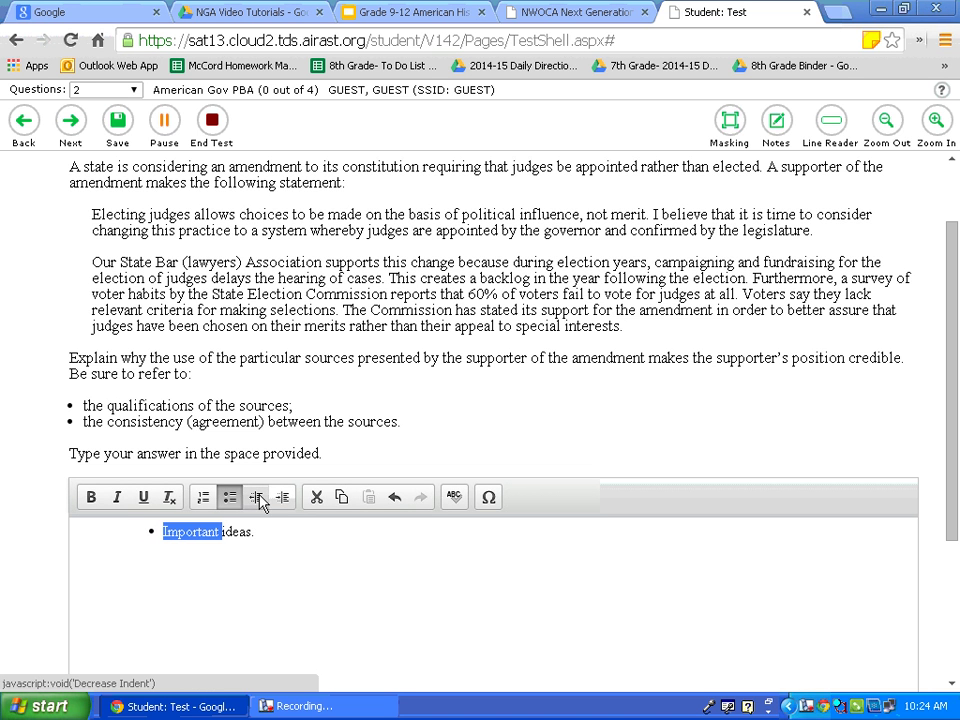
left_click(258, 499)
left_click(258, 499)
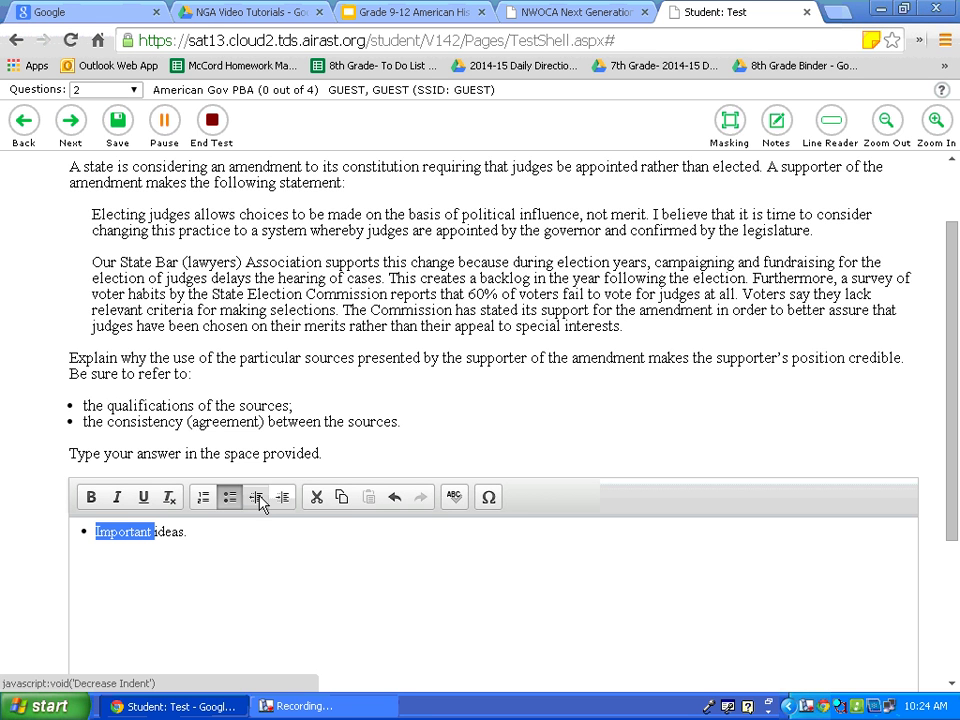
Copy 'Important' into a new bullet line, undo and redo the paste, then add ' Ideyas.'
left_click(341, 500)
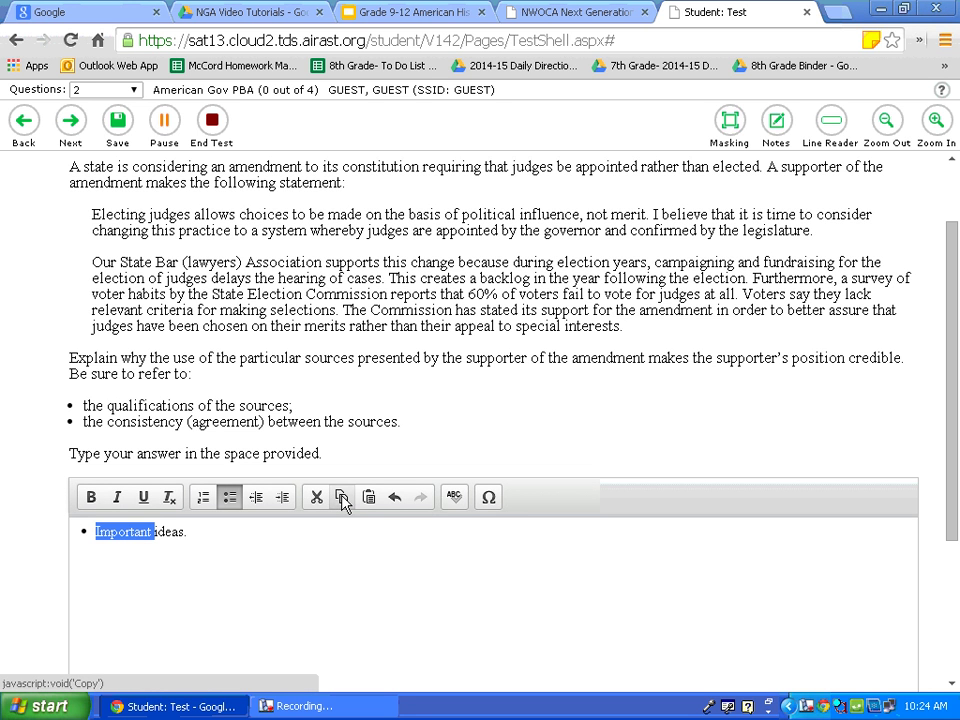
left_click(309, 533)
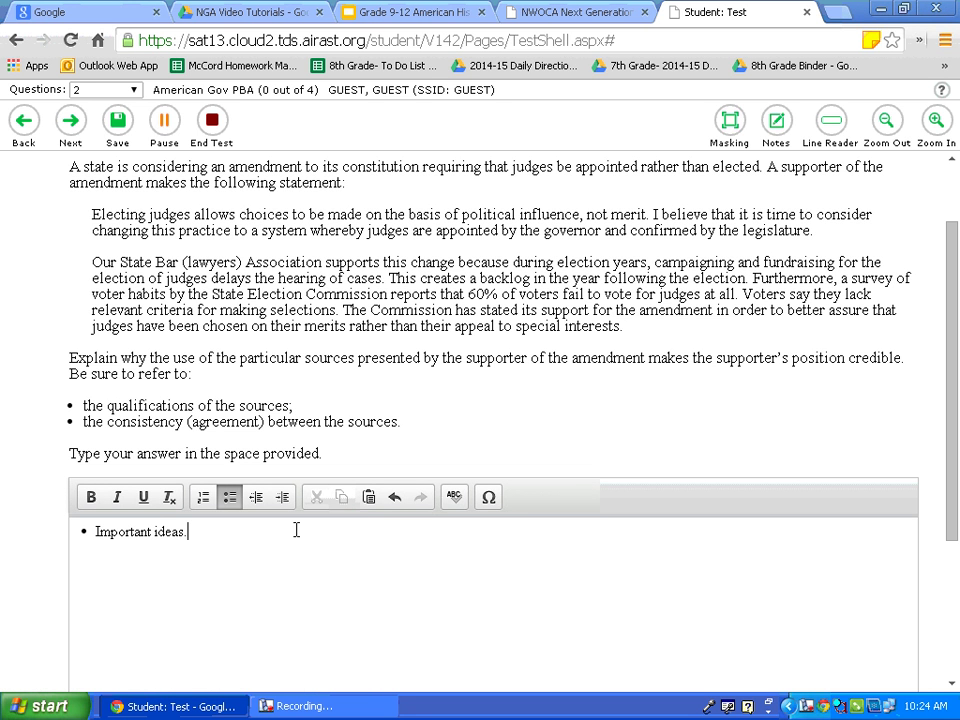
key("Return")
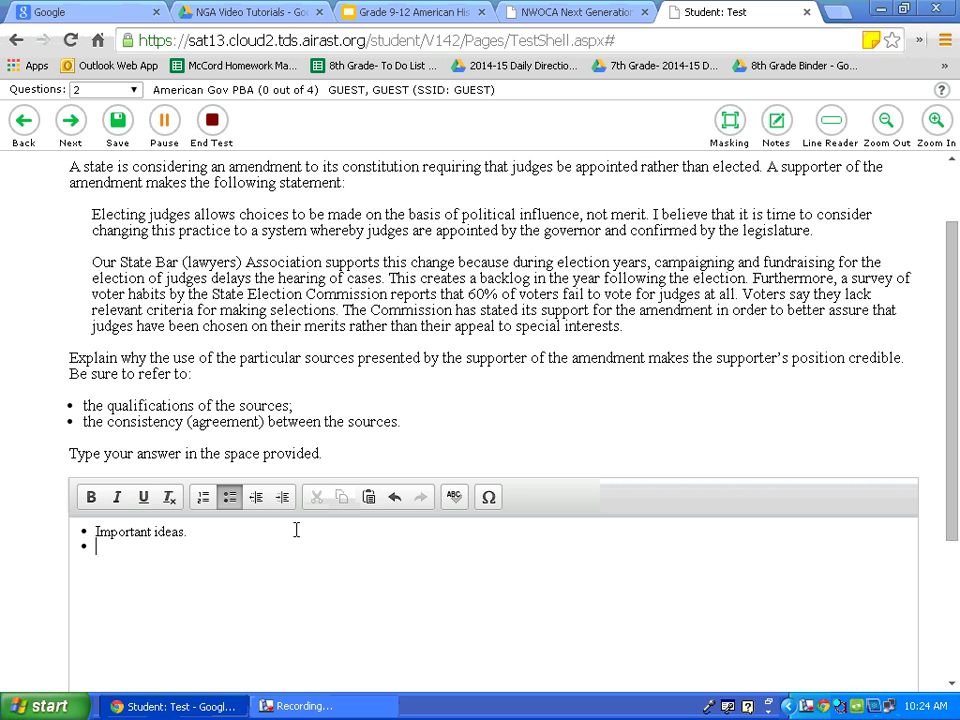
left_click(368, 498)
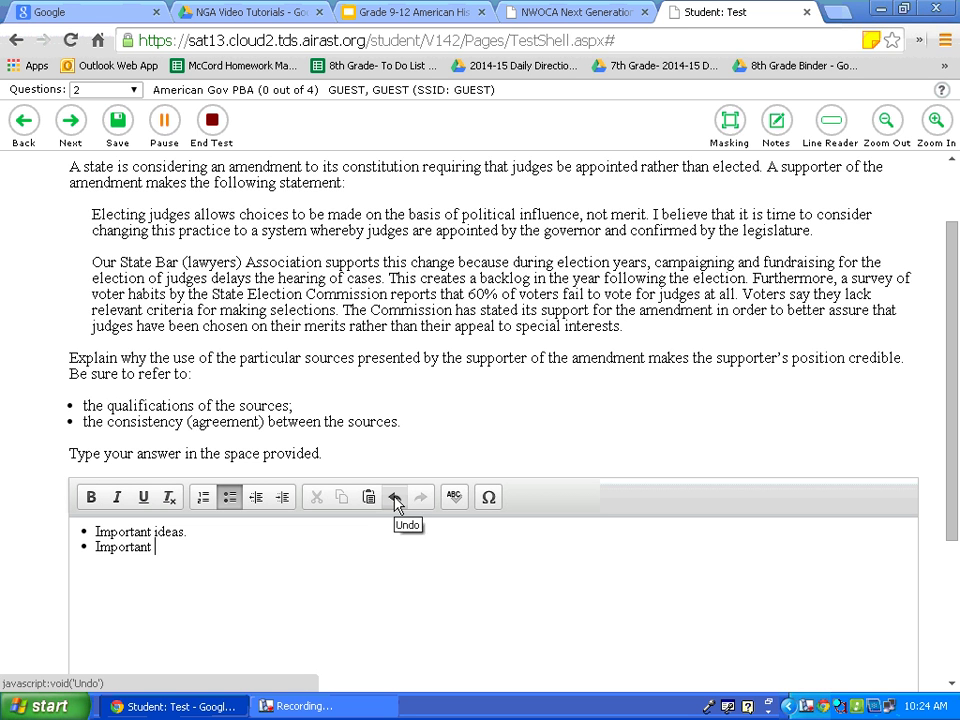
left_click(395, 498)
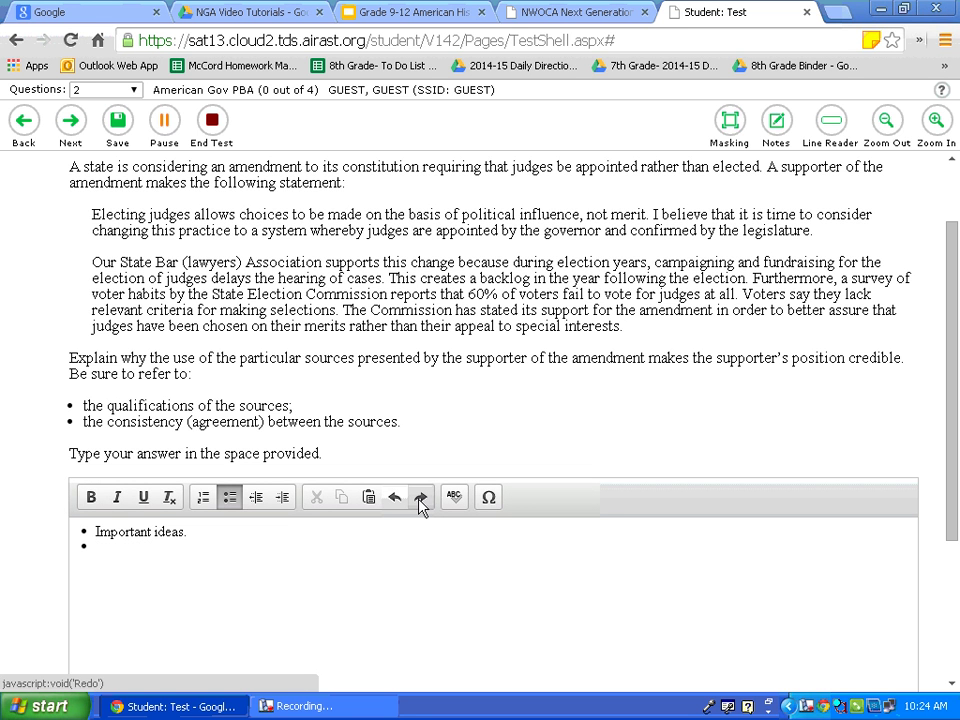
left_click(422, 498)
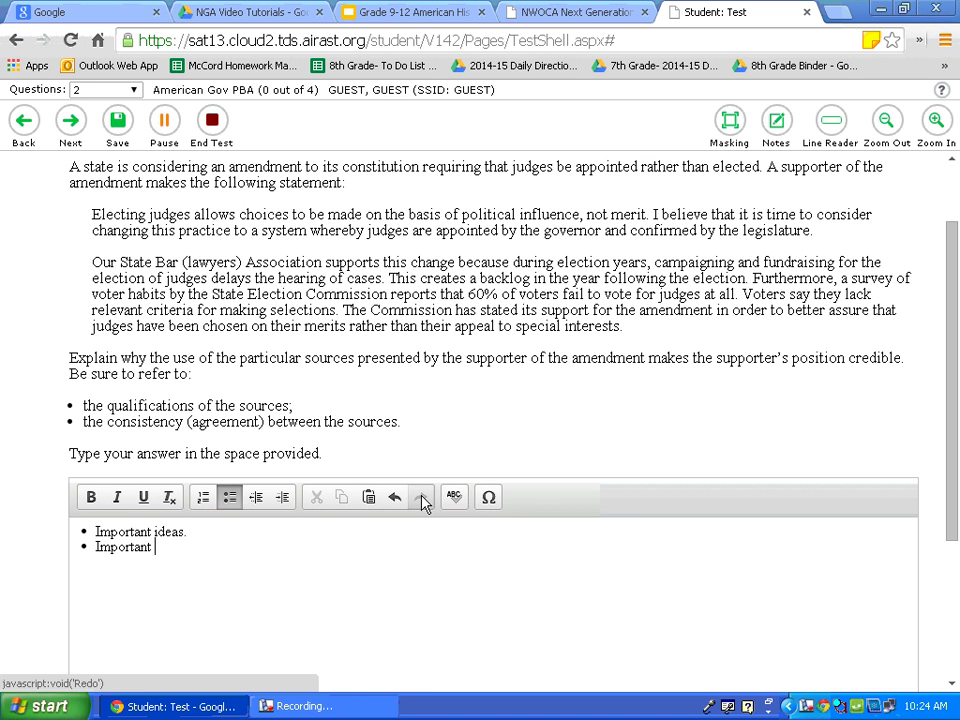
type("Ideyas.")
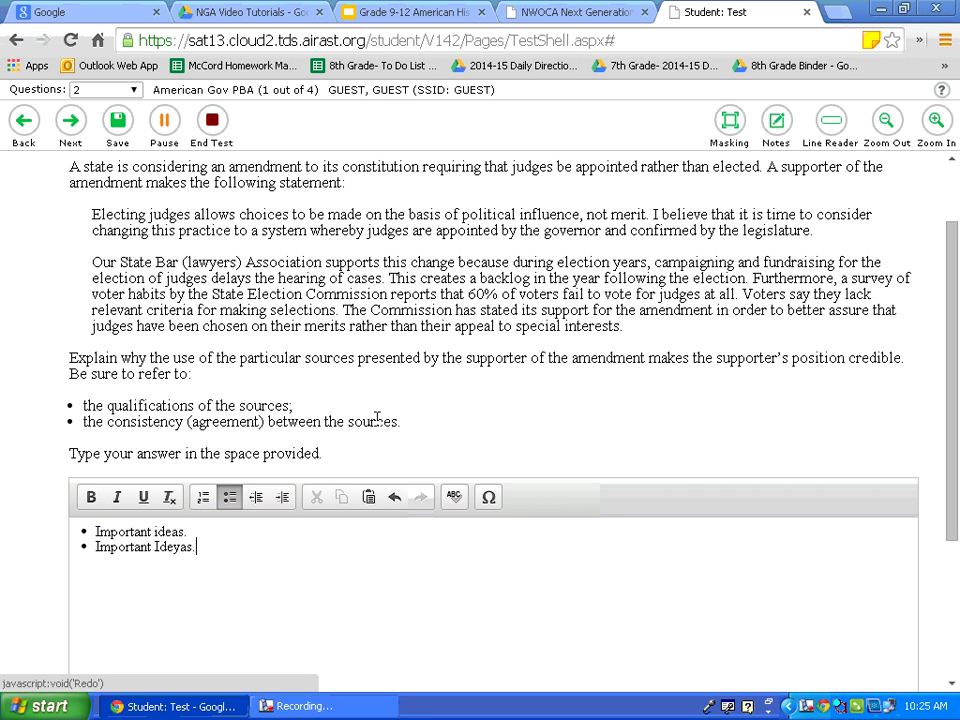
Enable spell check and correct 'Ideyas' to 'Ideas' in the second bullet, then scroll up
double_click(173, 545)
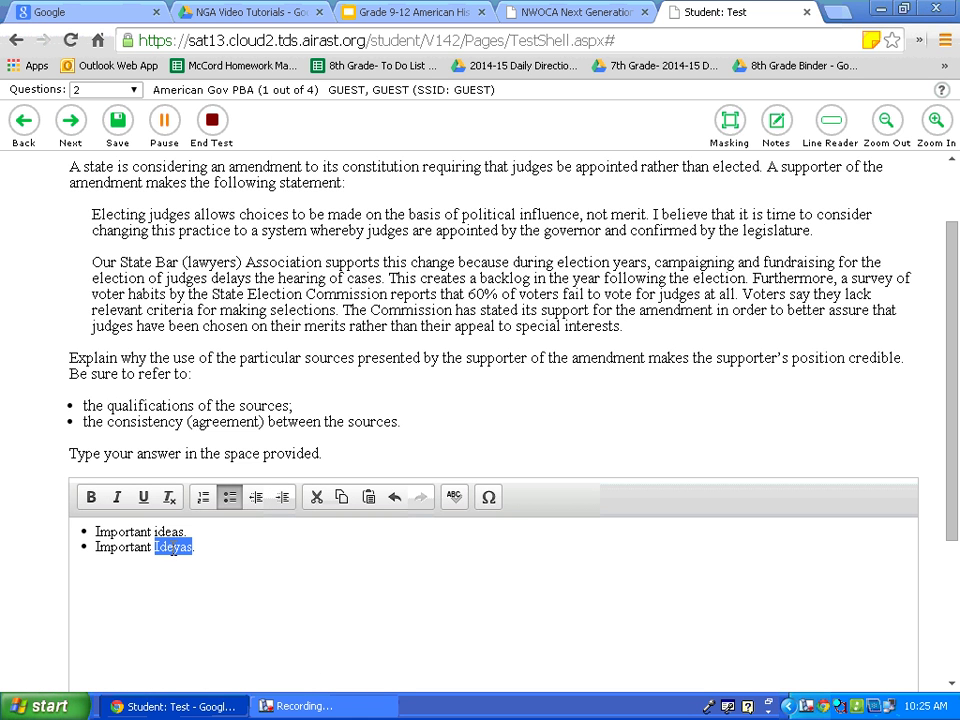
left_click(455, 503)
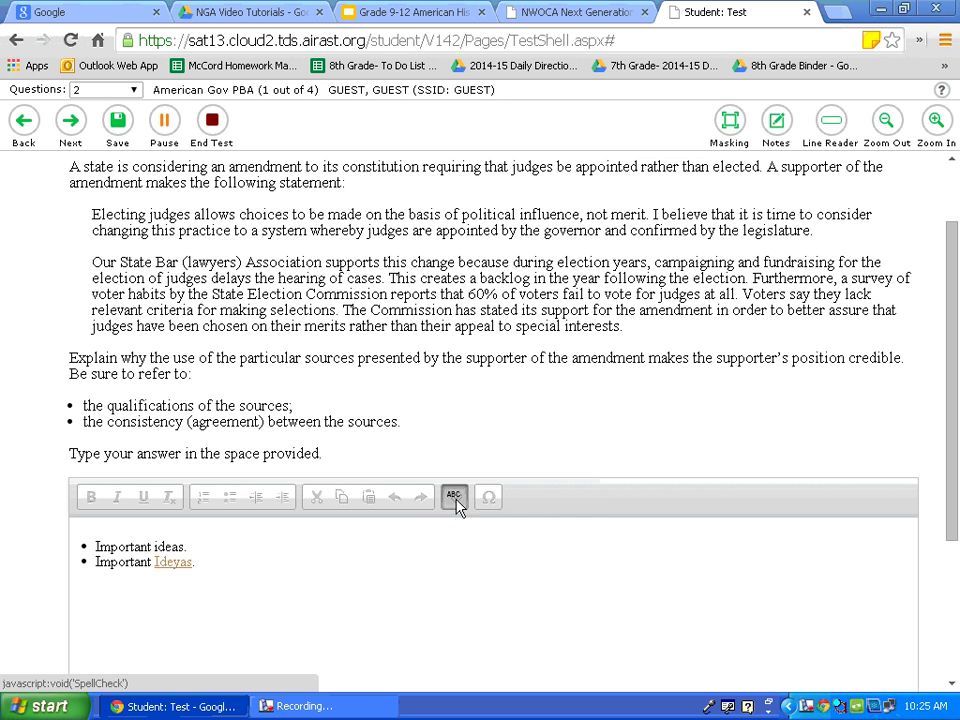
left_click(172, 565)
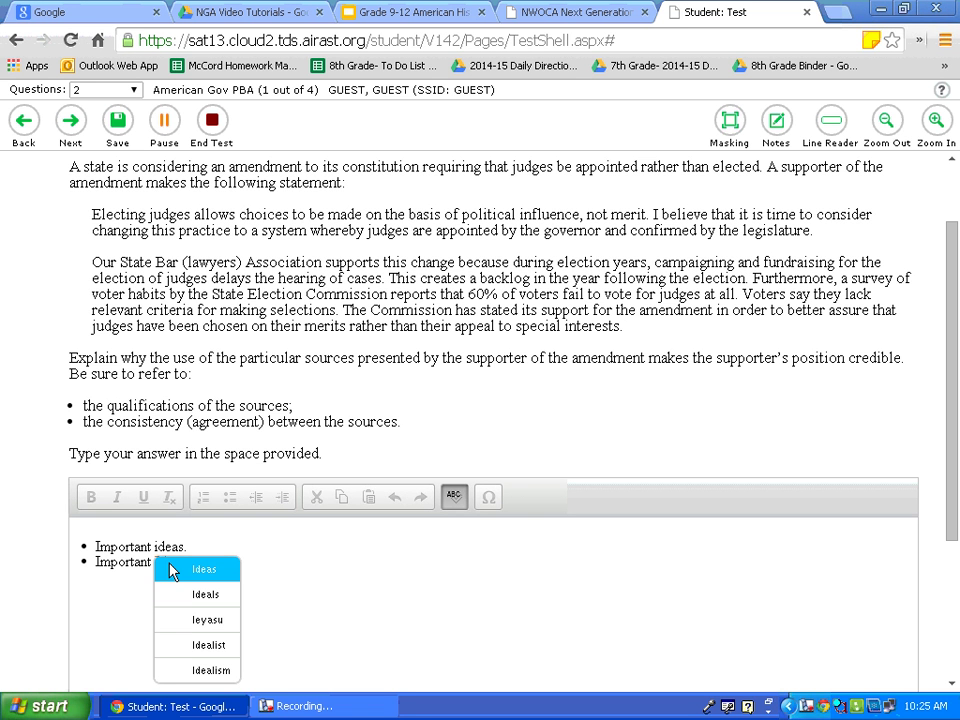
left_click(172, 569)
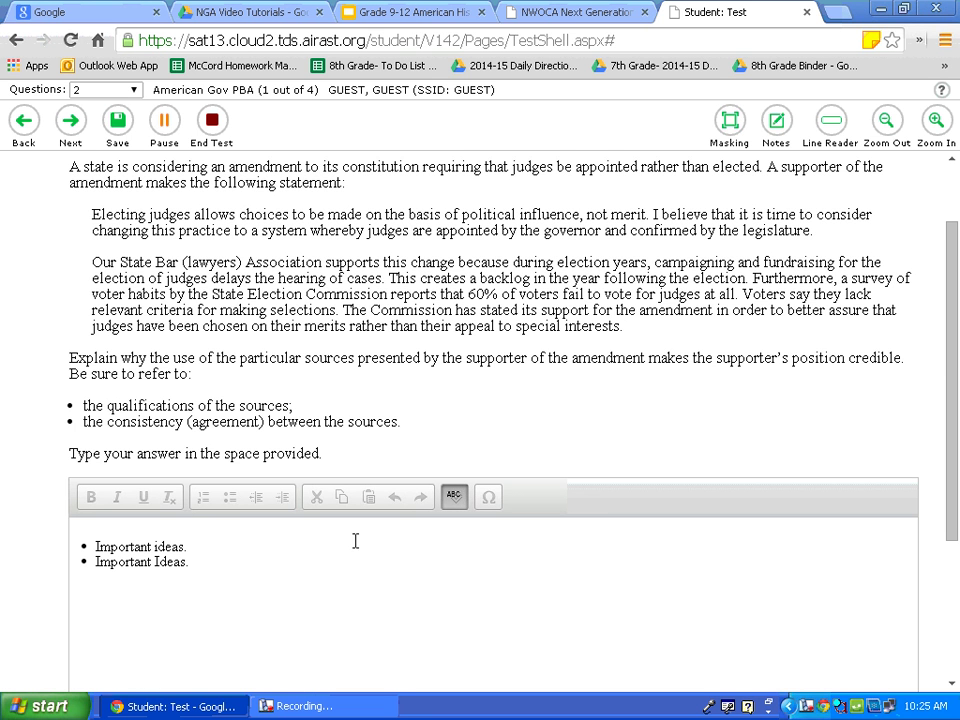
scroll(520, 543, "up", 2)
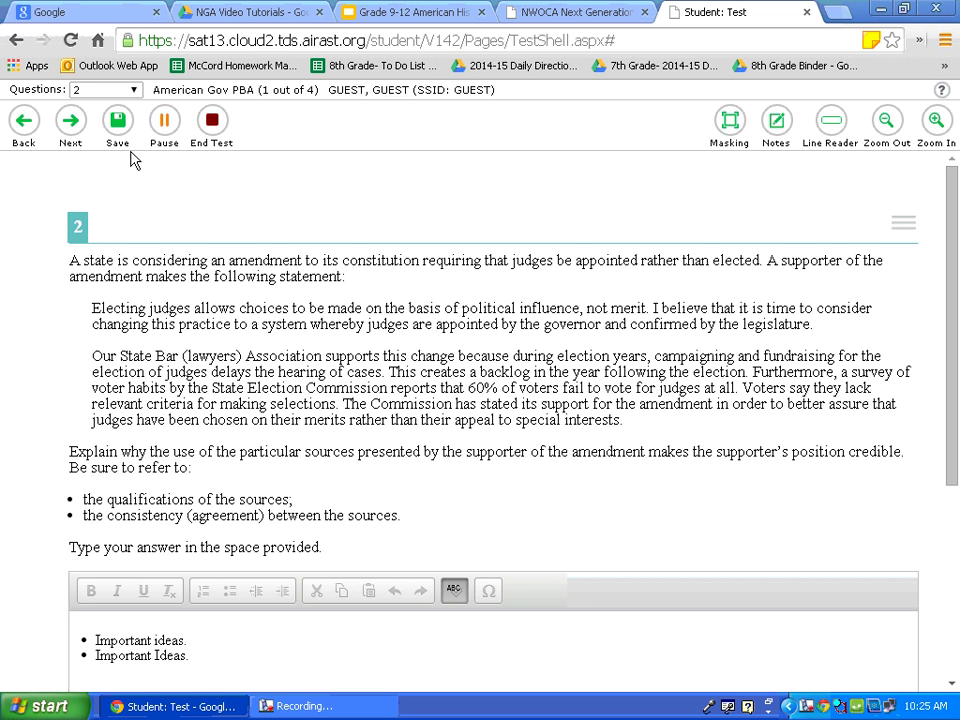
Check the Questions list, mark question 2 for review, and advance to question 3
left_click(133, 90)
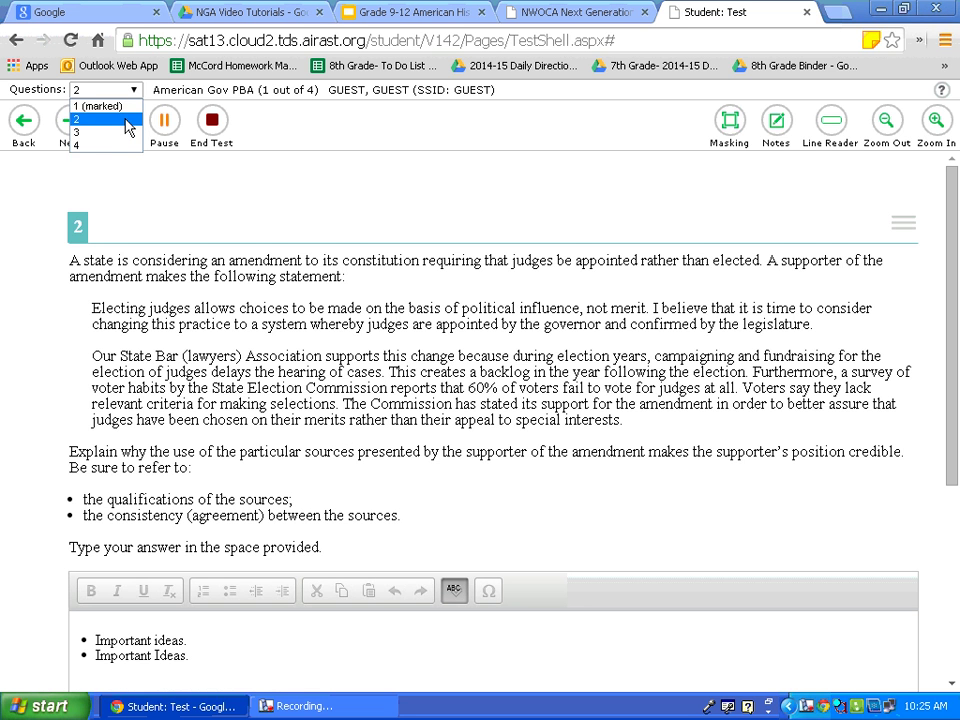
left_click(126, 121)
left_click(905, 224)
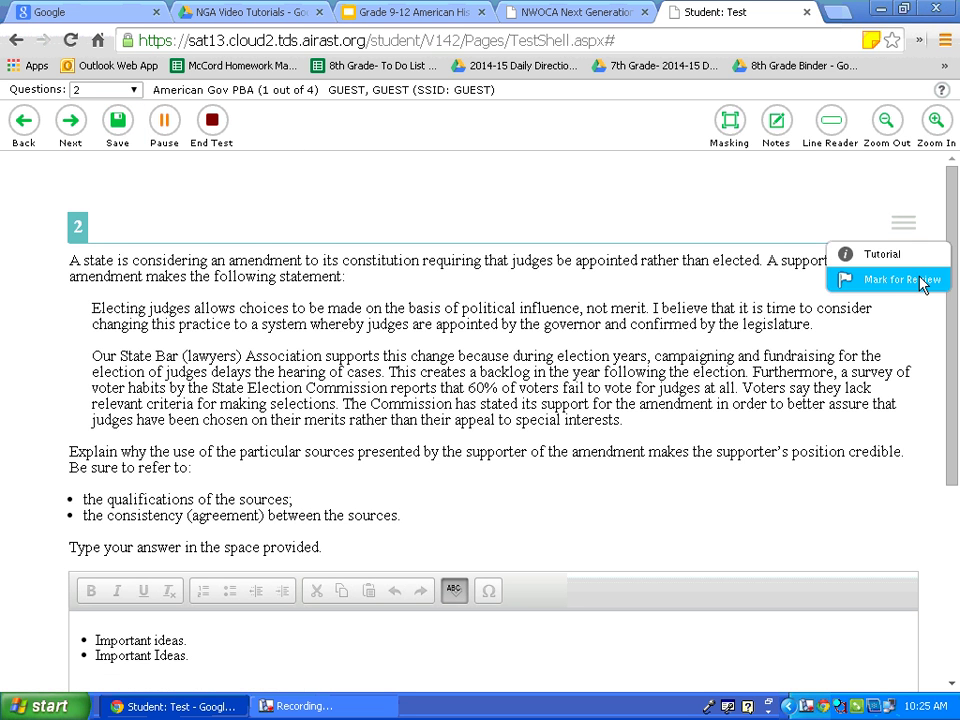
left_click(920, 282)
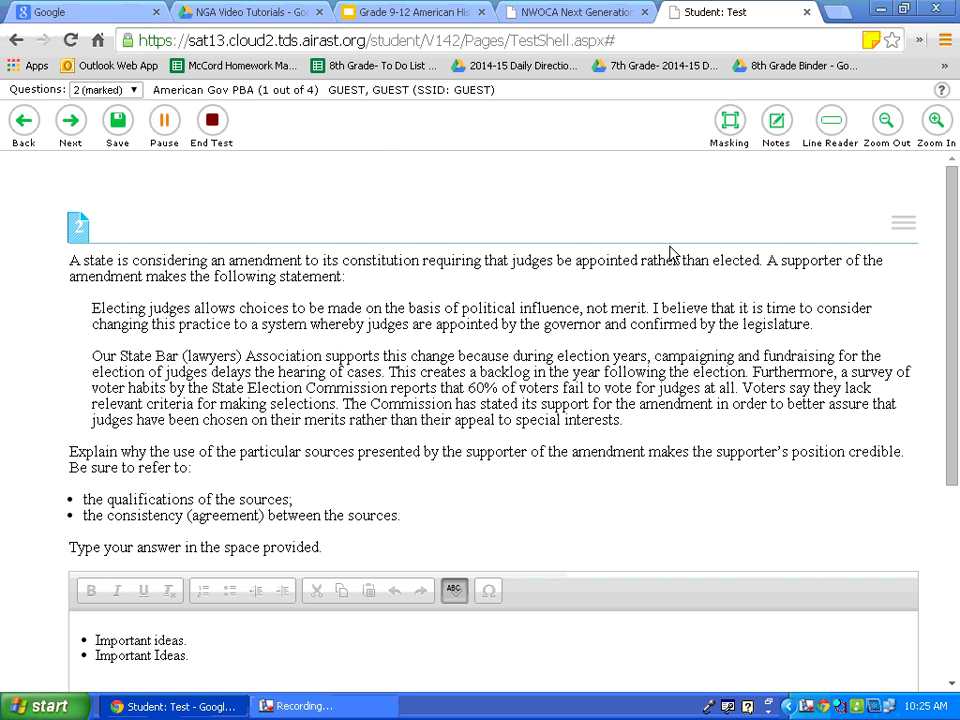
left_click(80, 124)
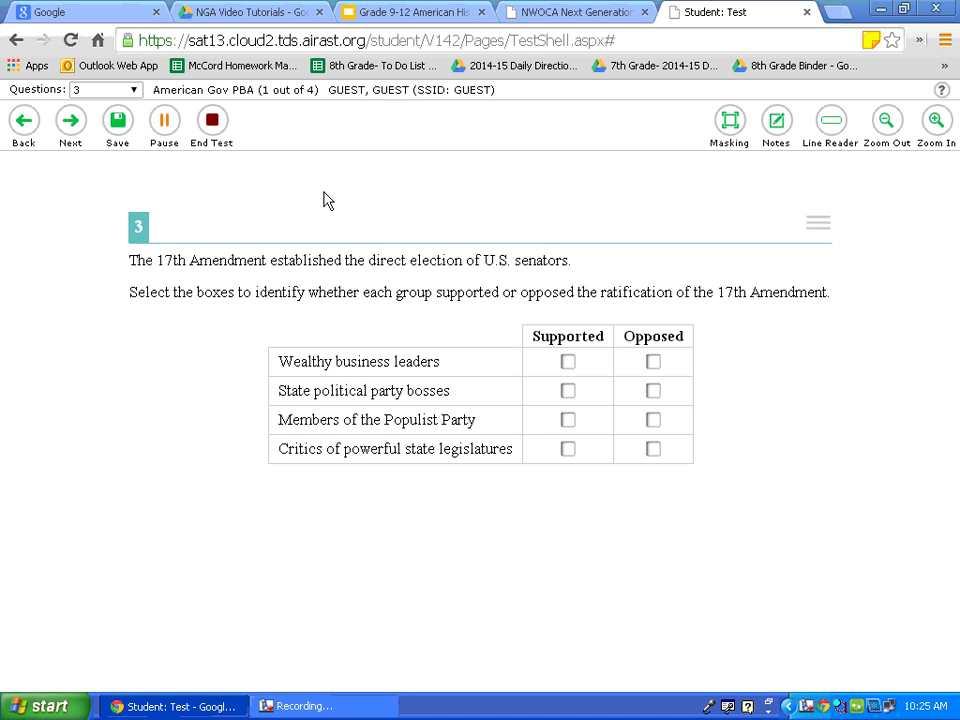
Tick Supported for business leaders and Populists, Opposed for party bosses and legislature critics; save and continue
left_click(568, 364)
left_click(653, 391)
left_click(568, 420)
left_click(658, 451)
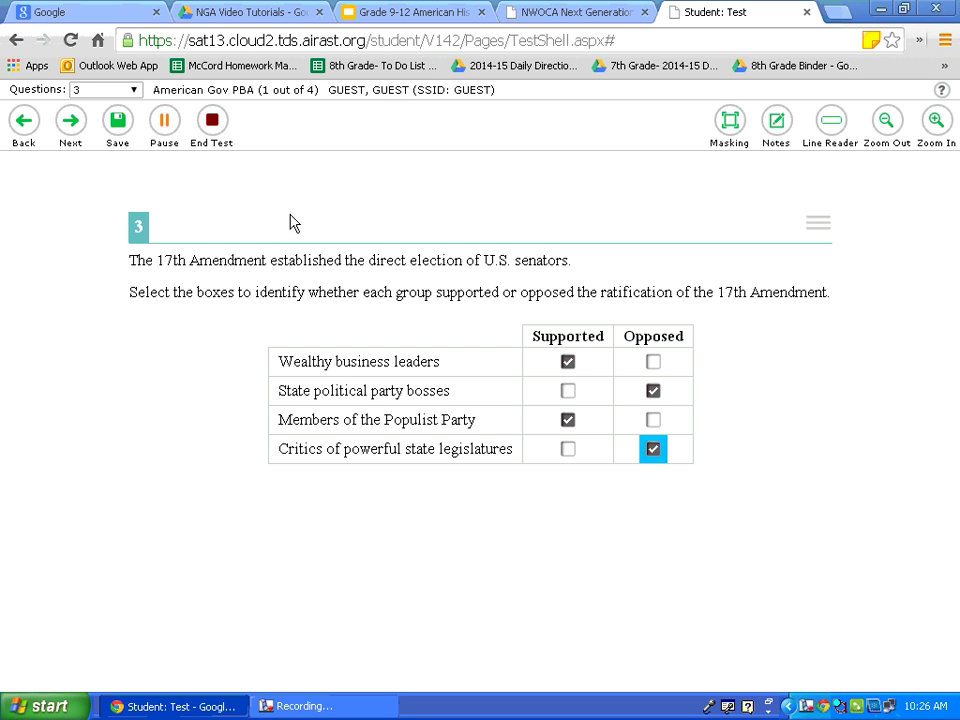
left_click(118, 125)
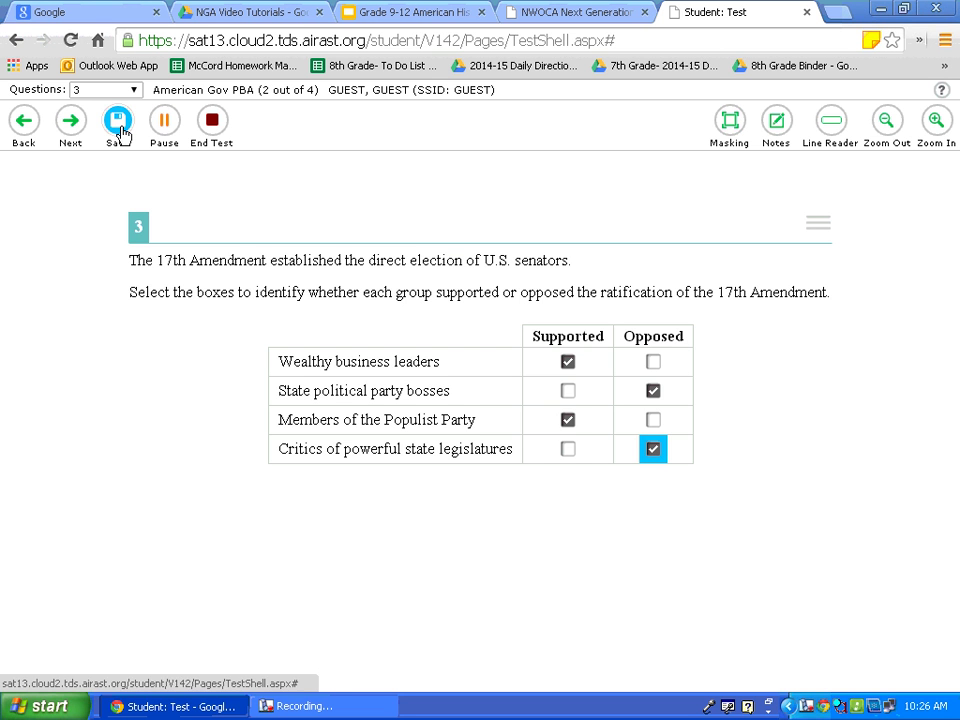
left_click(70, 125)
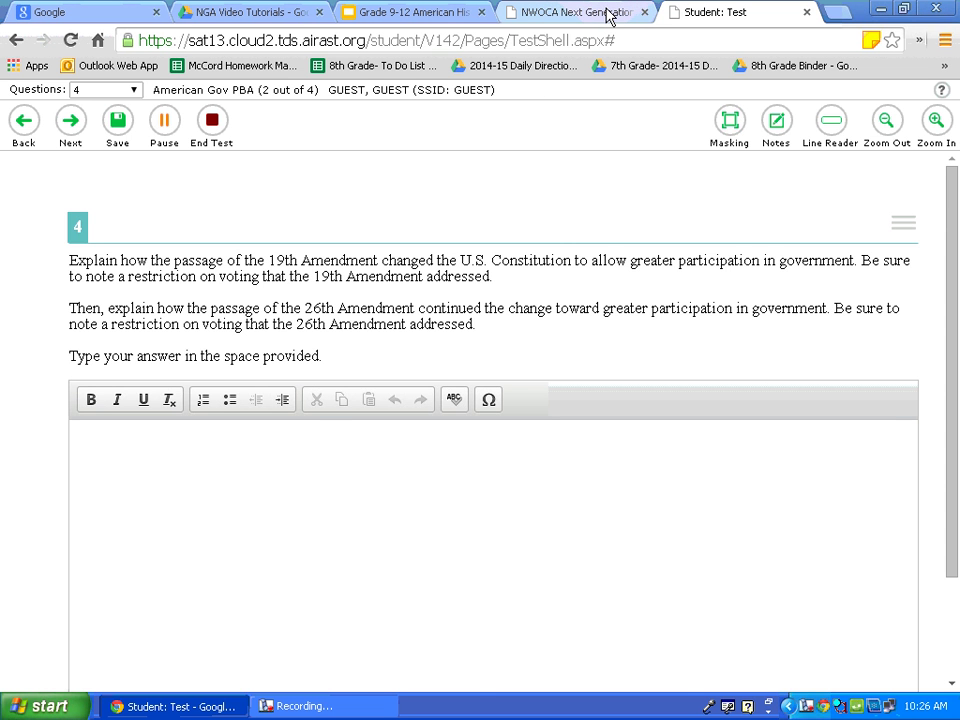
Switch to the NWOCA Next Generation page
left_click(607, 17)
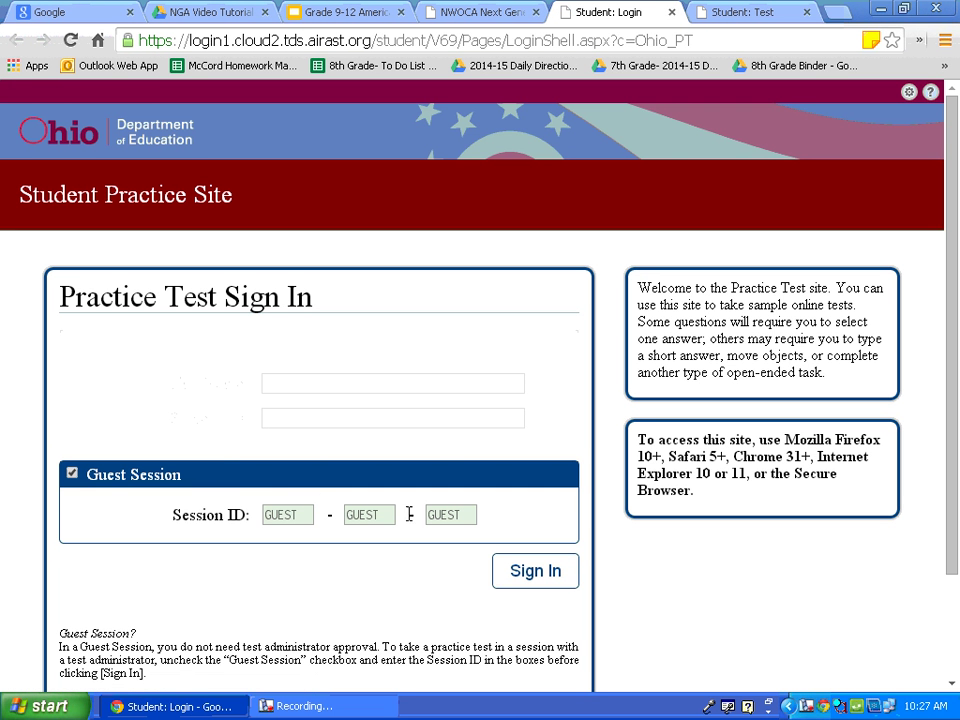
Sign in with the guest session, pick student grade level 12, and confirm the details
left_click(518, 572)
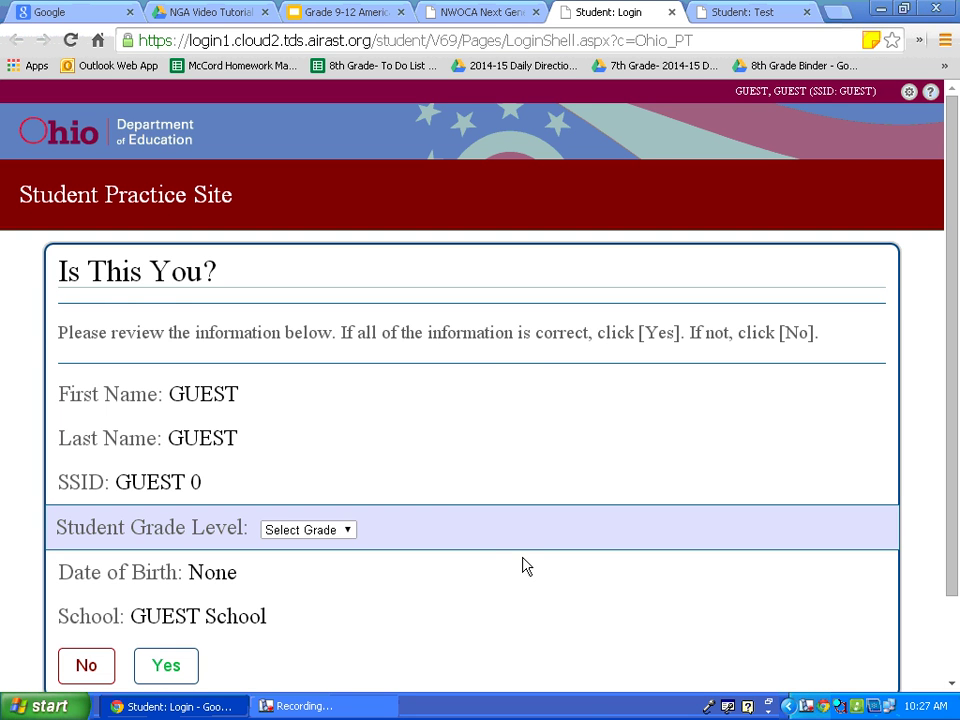
left_click(348, 538)
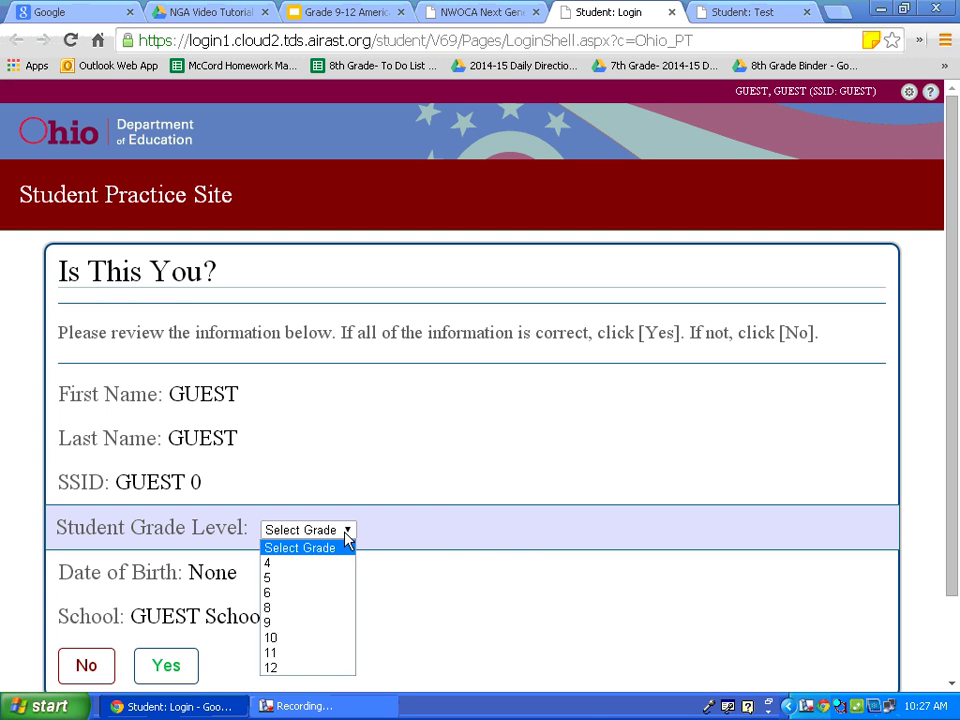
left_click(335, 668)
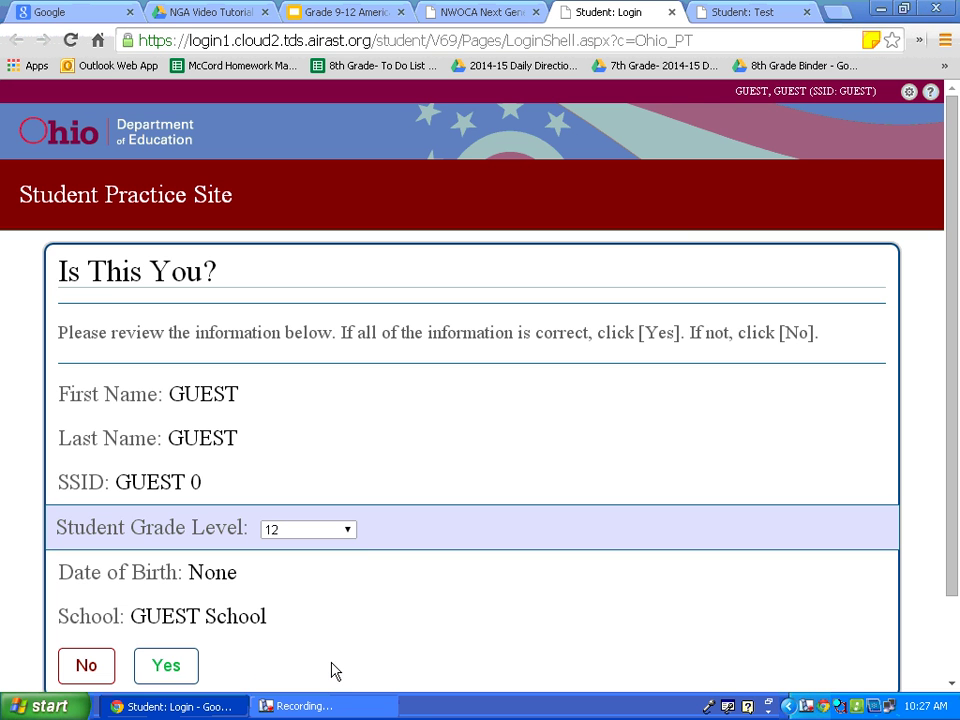
left_click(179, 672)
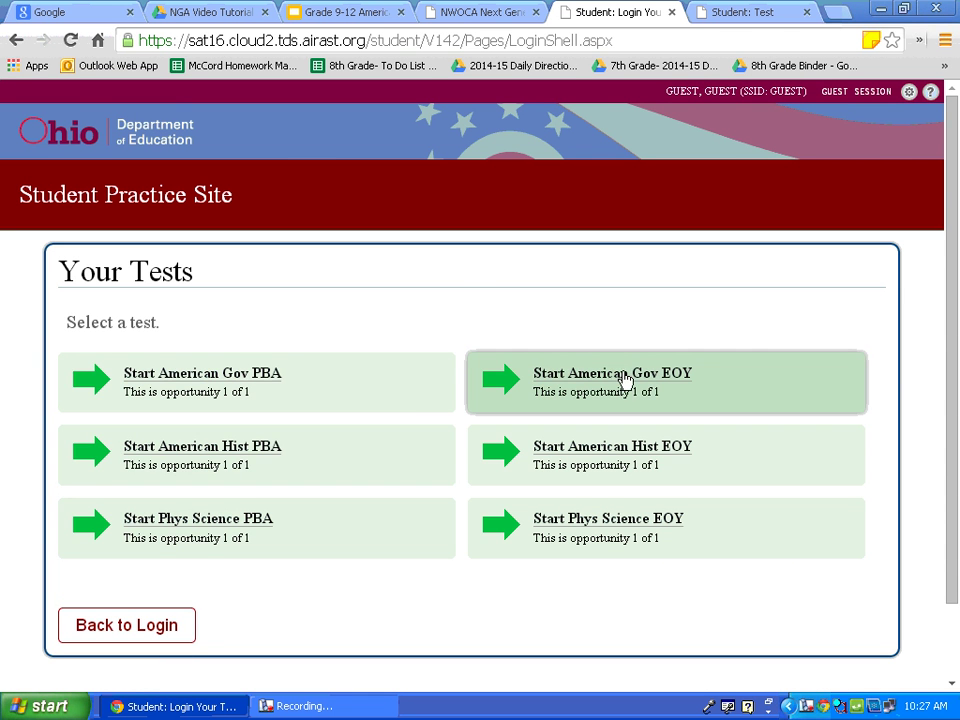
Start American Gov EOY with Masking On and Reverse Contrast colour choices, and accept the settings
left_click(717, 378)
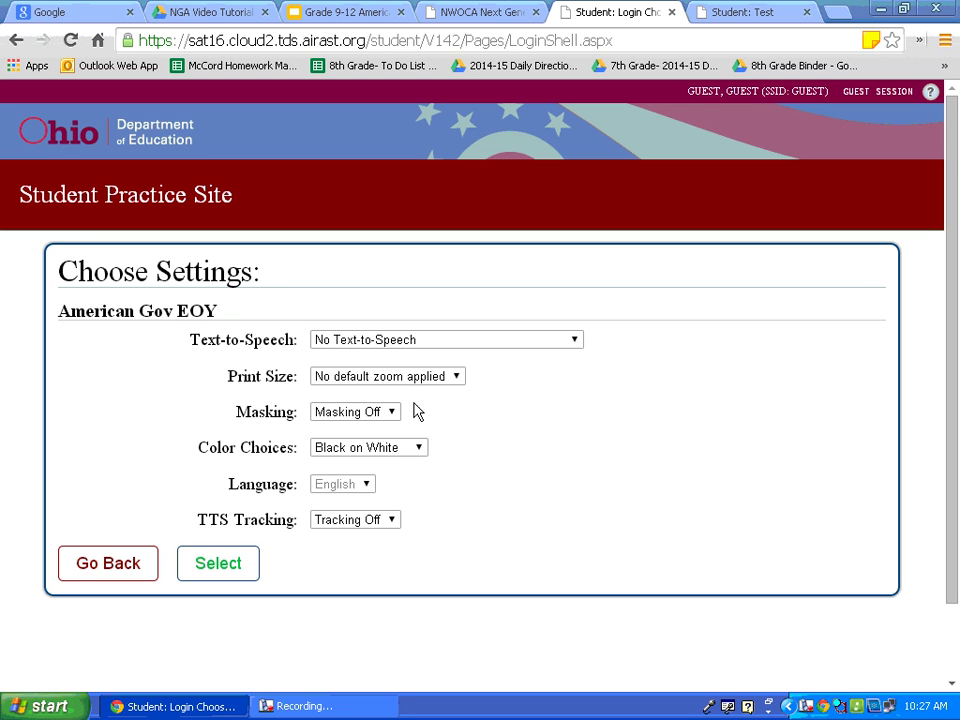
left_click(392, 414)
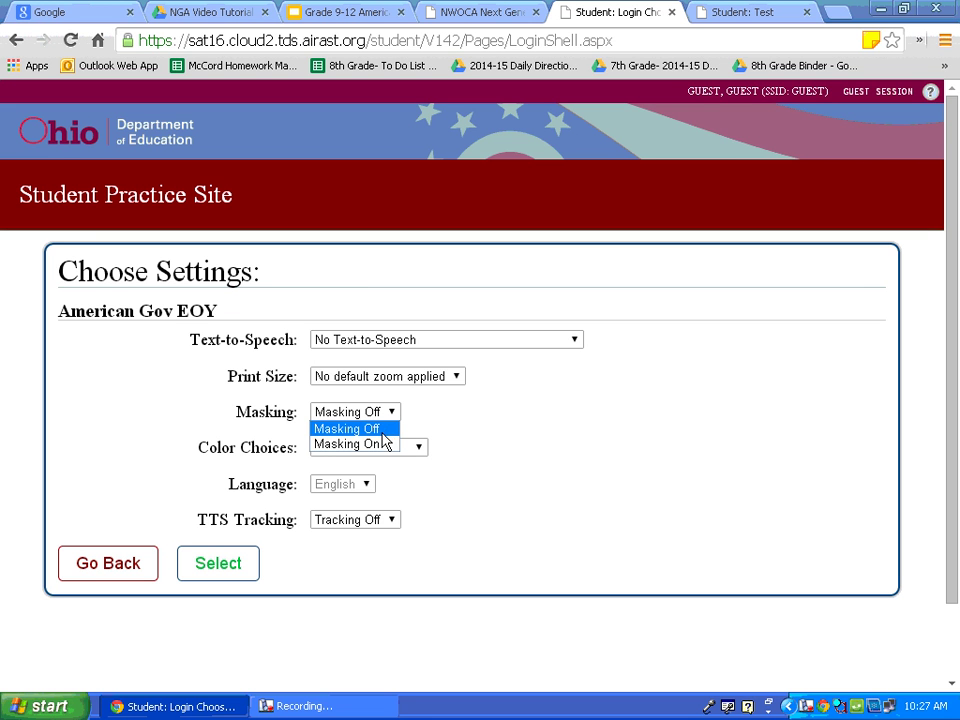
left_click(381, 444)
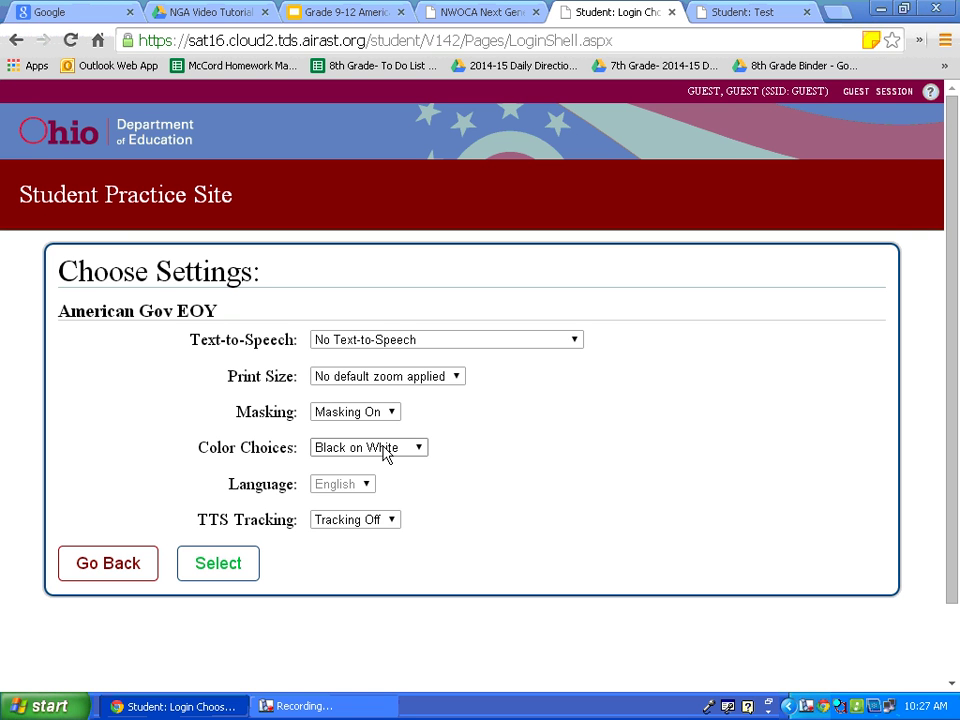
left_click(386, 453)
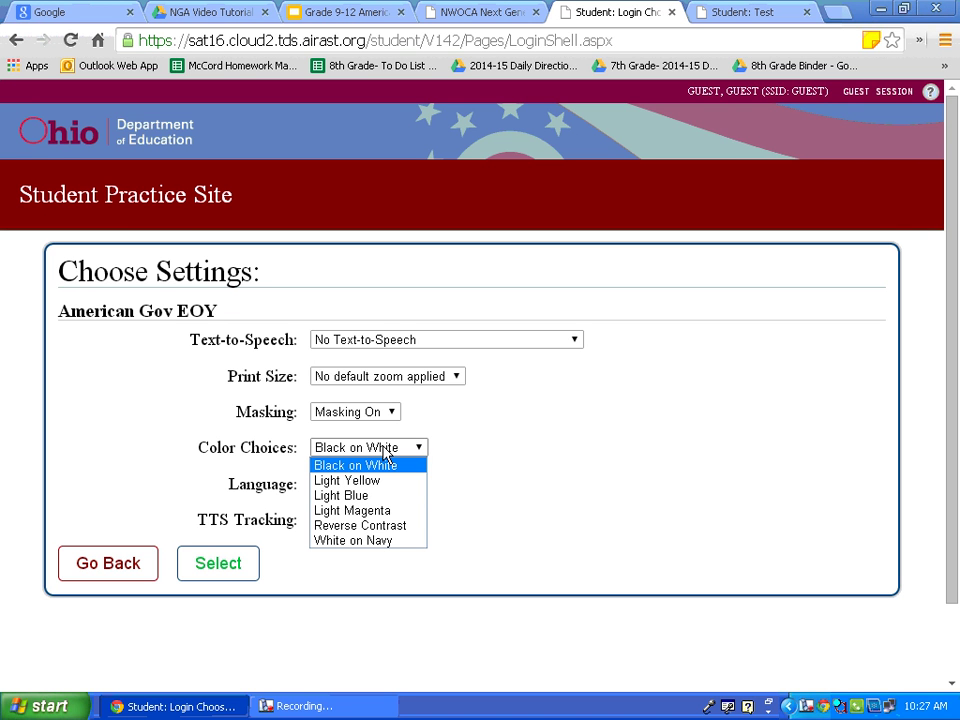
left_click(417, 527)
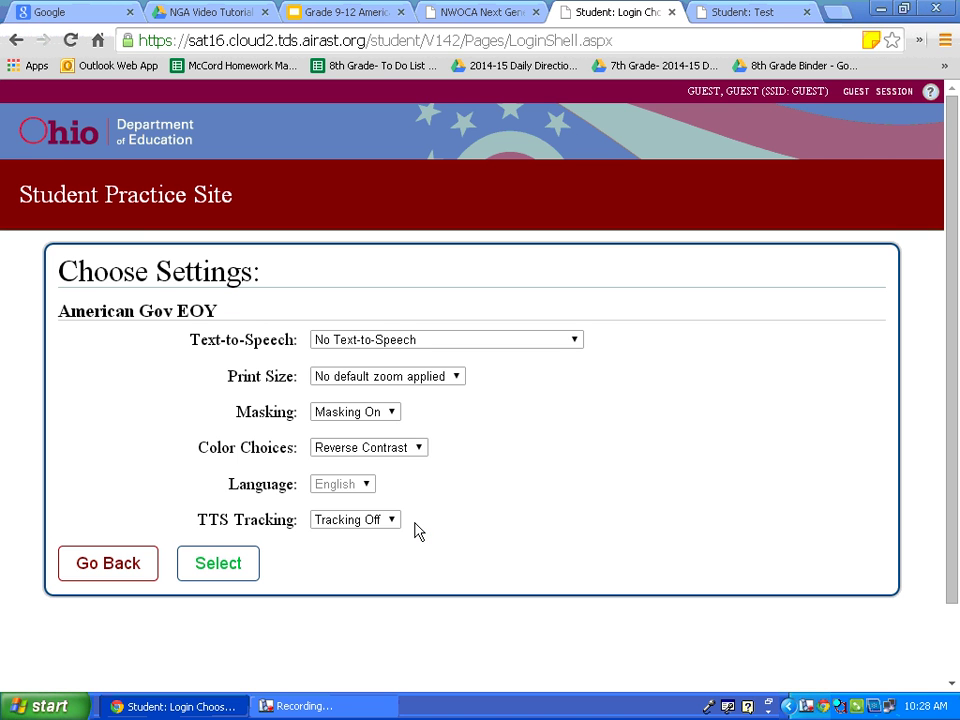
left_click(222, 564)
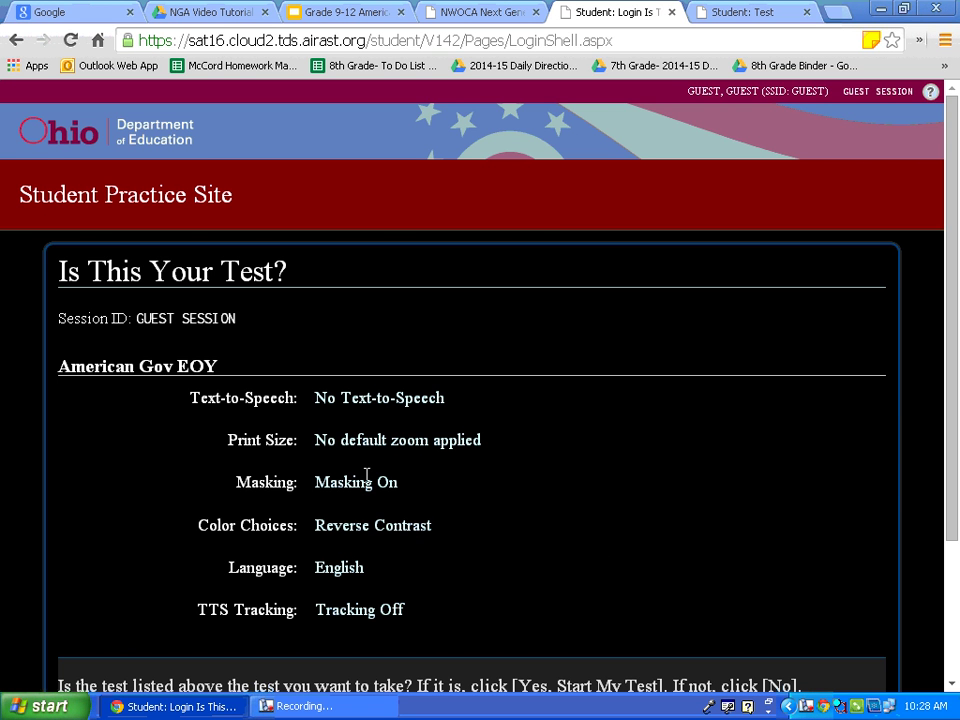
Confirm American Gov EOY as the test to take and begin it from the instructions page
scroll(367, 480, "down", 3)
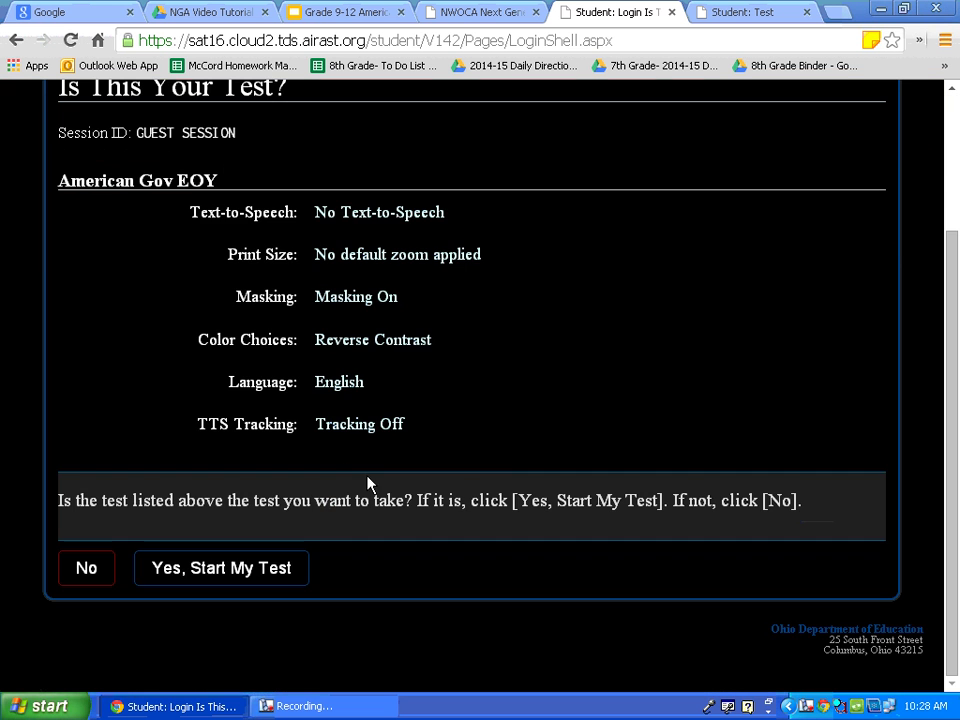
left_click(253, 576)
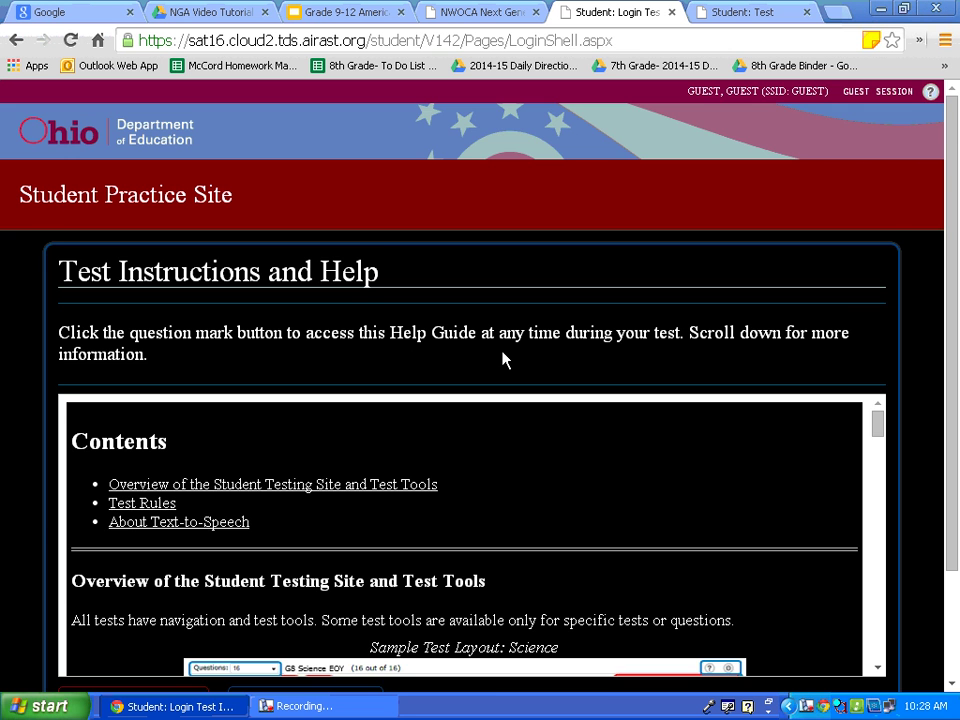
scroll(938, 398, "down", 2)
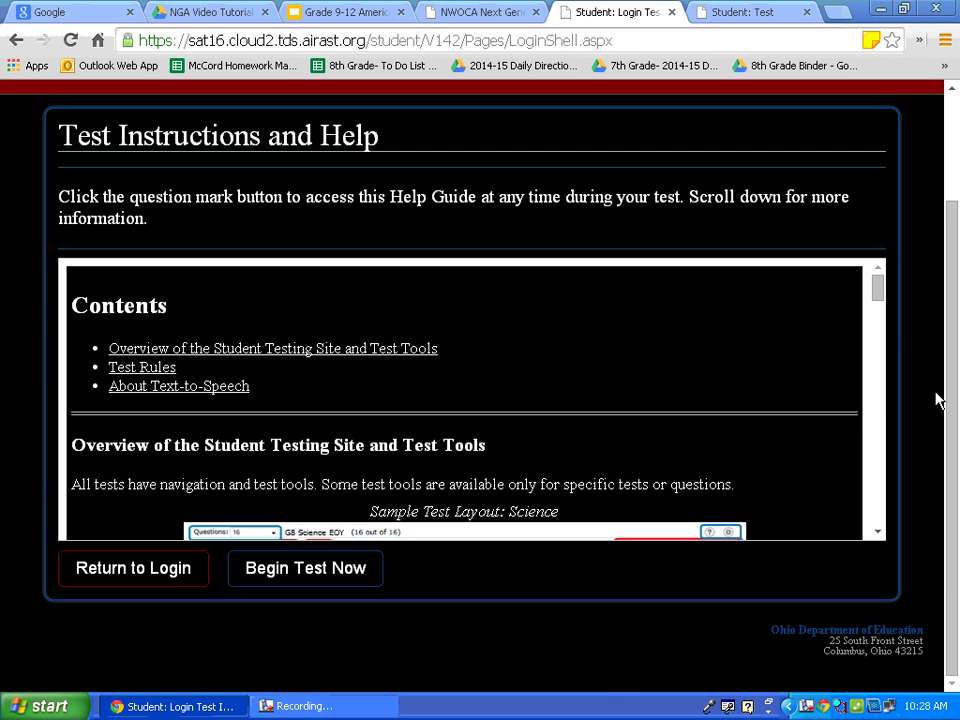
left_click(333, 577)
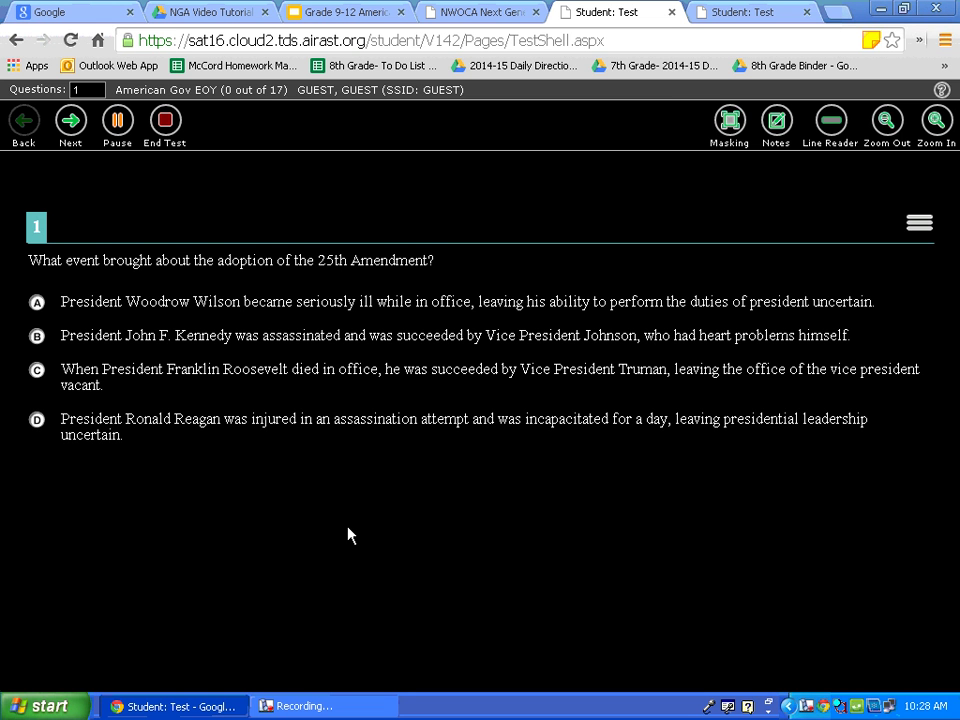
Enable strikethrough on question 1, strike answers A and B, then restore both
left_click(919, 228)
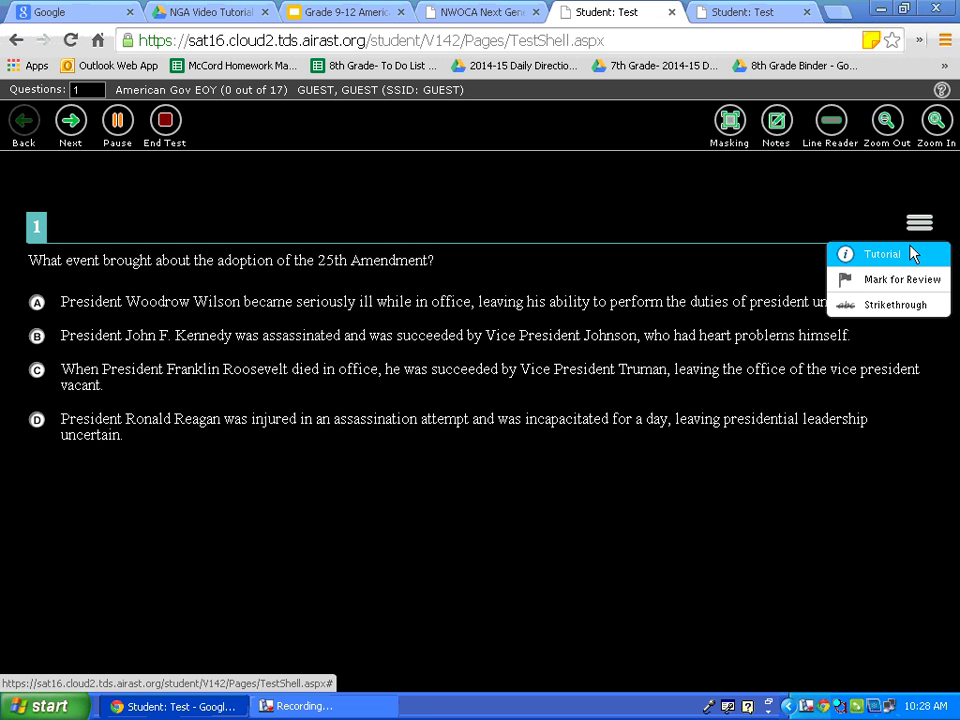
left_click(908, 305)
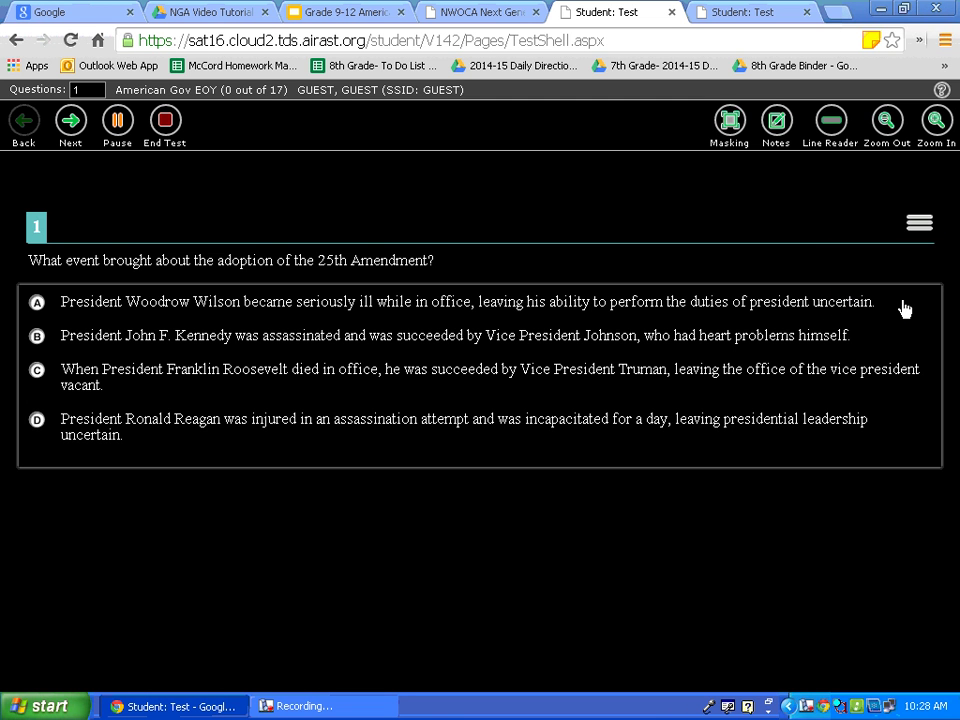
left_click(609, 310)
left_click(604, 340)
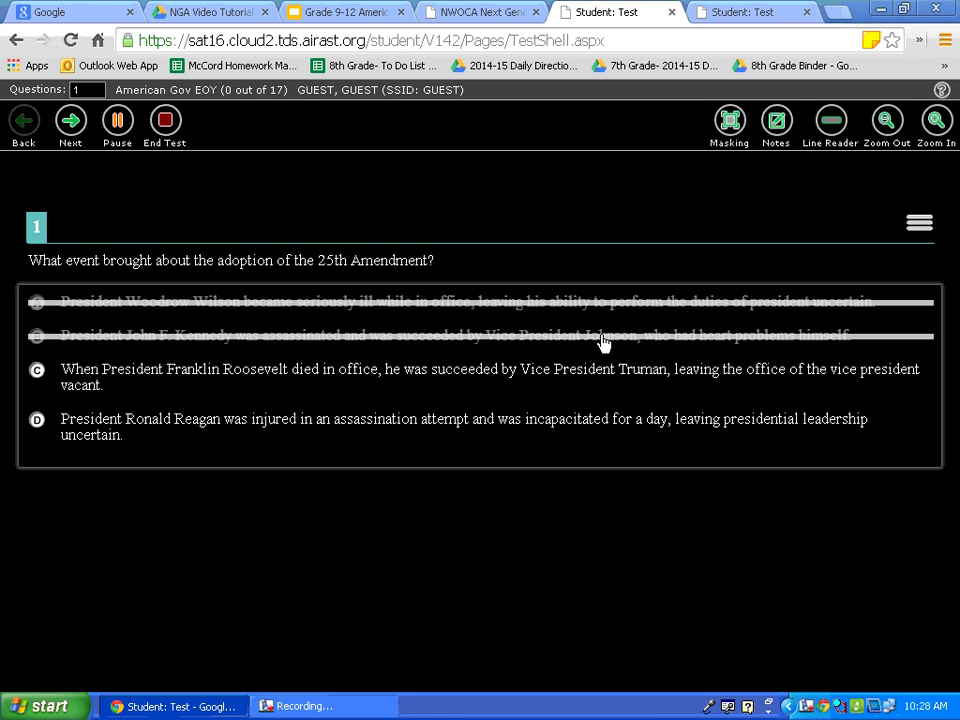
left_click(603, 343)
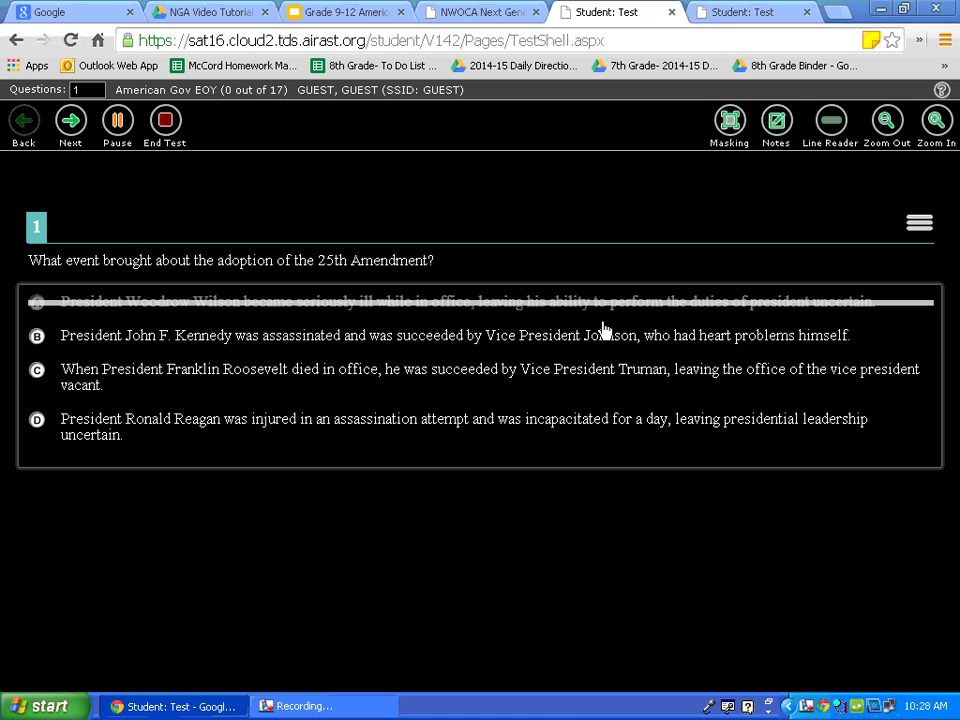
left_click(606, 311)
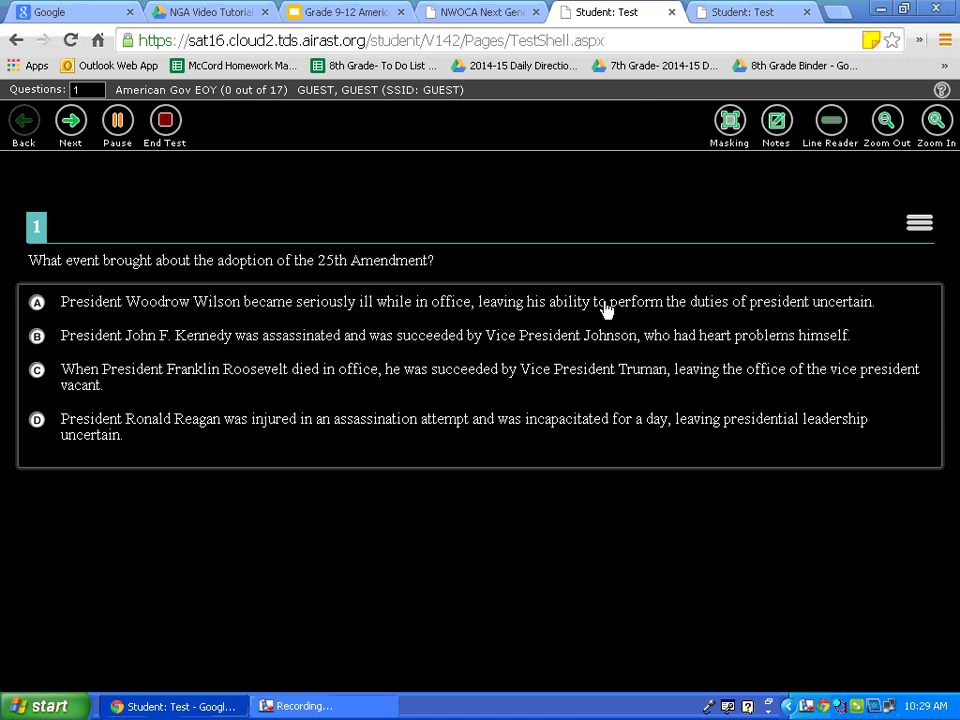